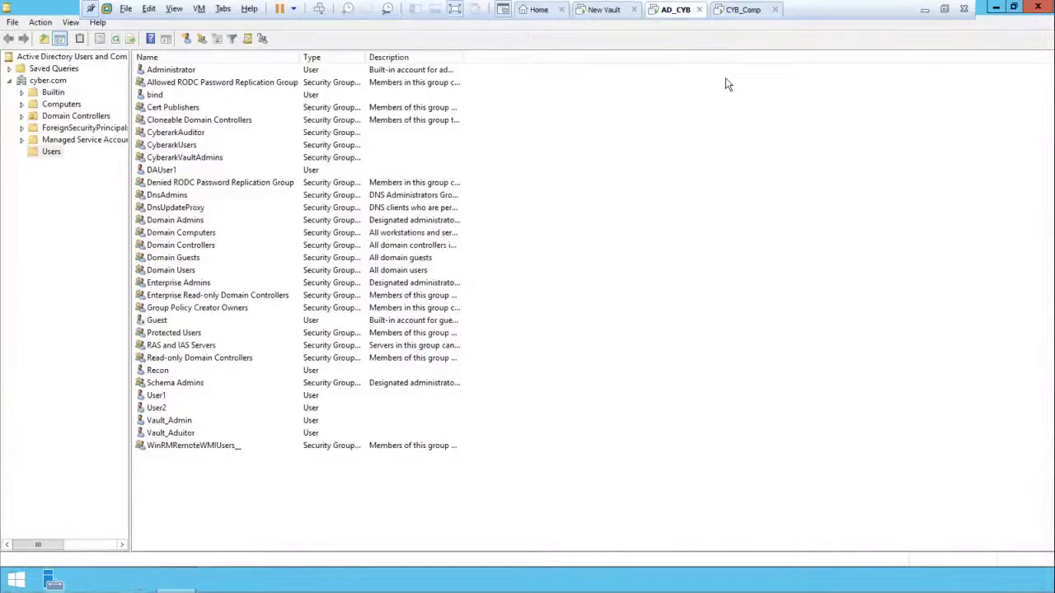
Step: Review User1's Account tab properties, then close the dialog without changes
double_click(155, 397)
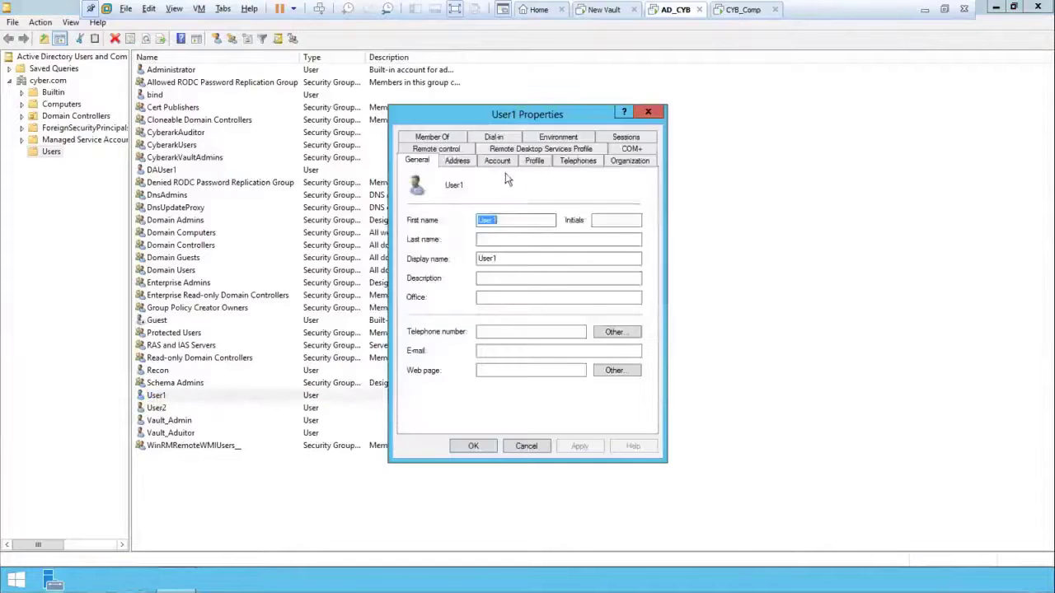
left_click(498, 161)
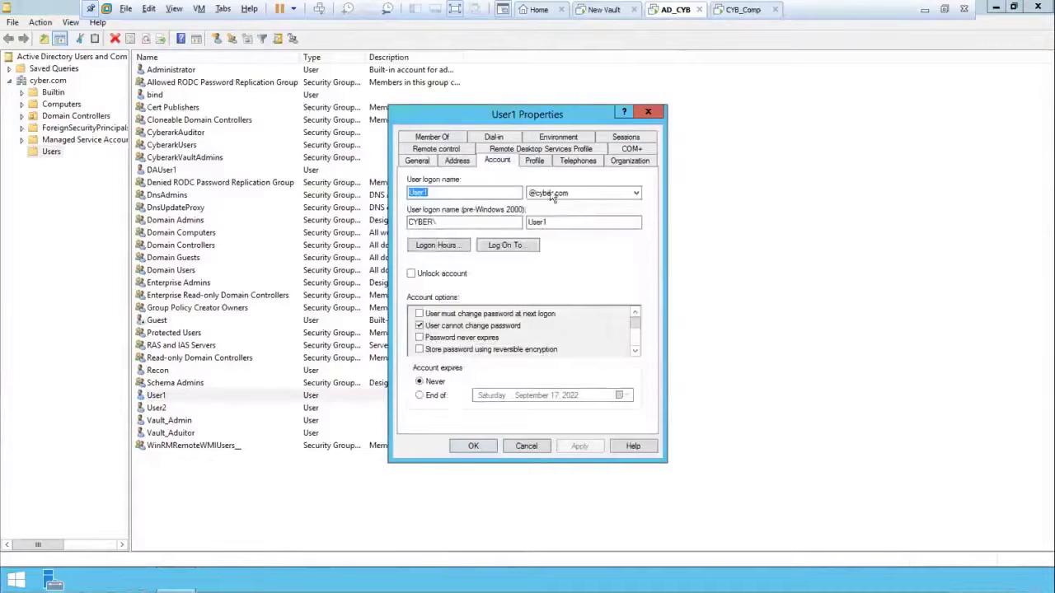
left_click(527, 448)
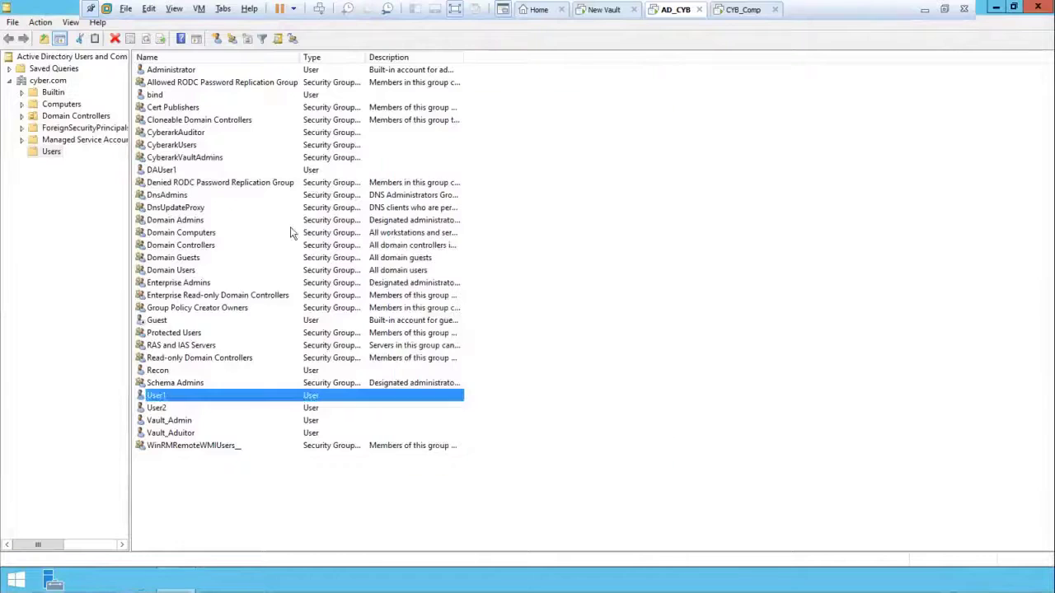
Step: Enable View > Advanced Features to show hidden containers, then reselect the Users node
left_click(41, 22)
mouse_move(70, 24)
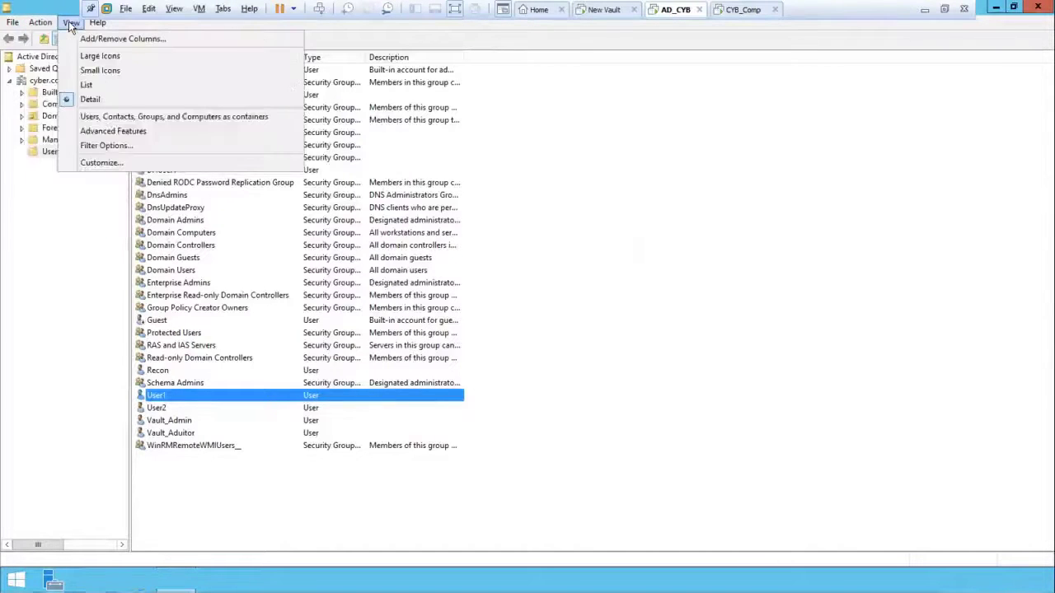
left_click(95, 134)
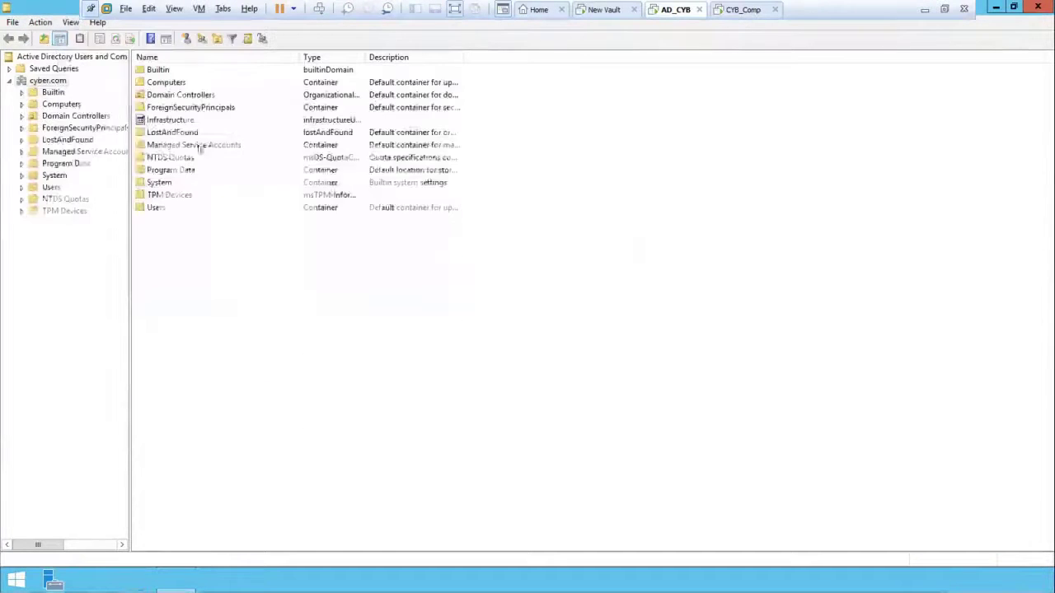
left_click(49, 188)
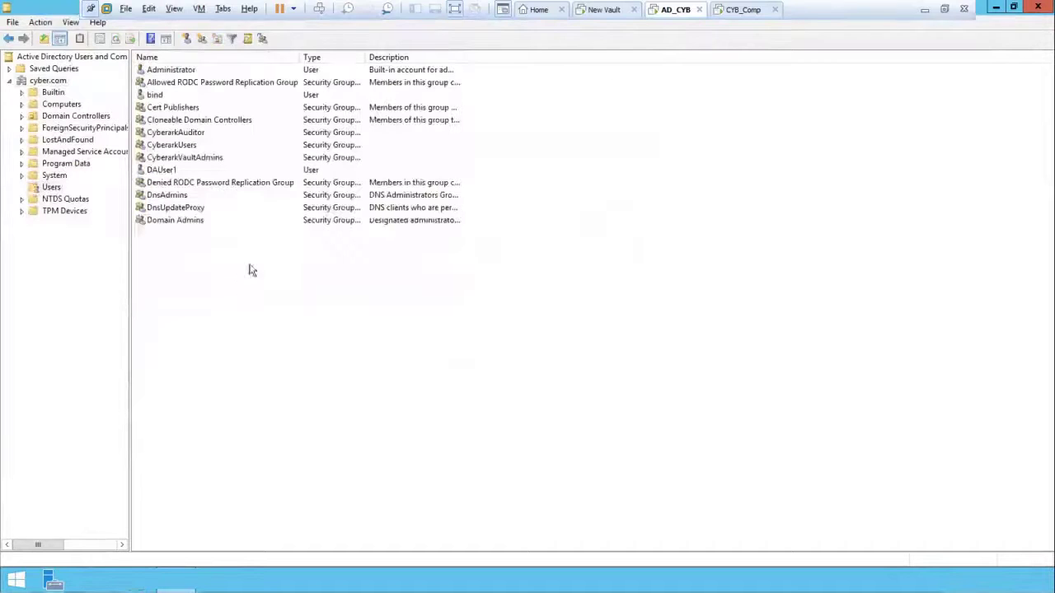
Step: In User1's Attribute Editor, find the employeeID attribute and open it for editing
left_click(160, 410)
double_click(160, 409)
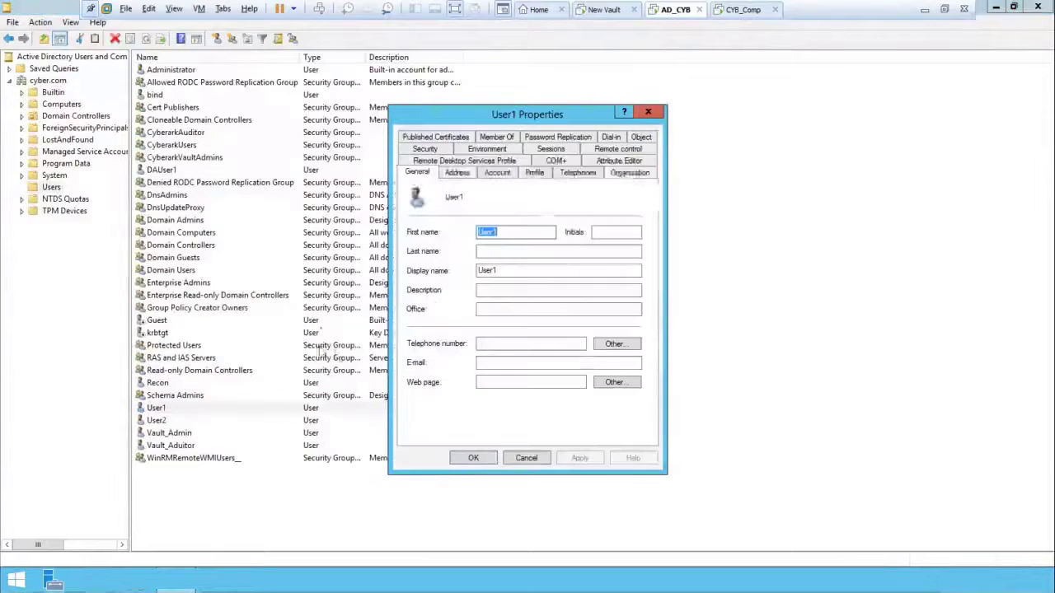
left_click(623, 161)
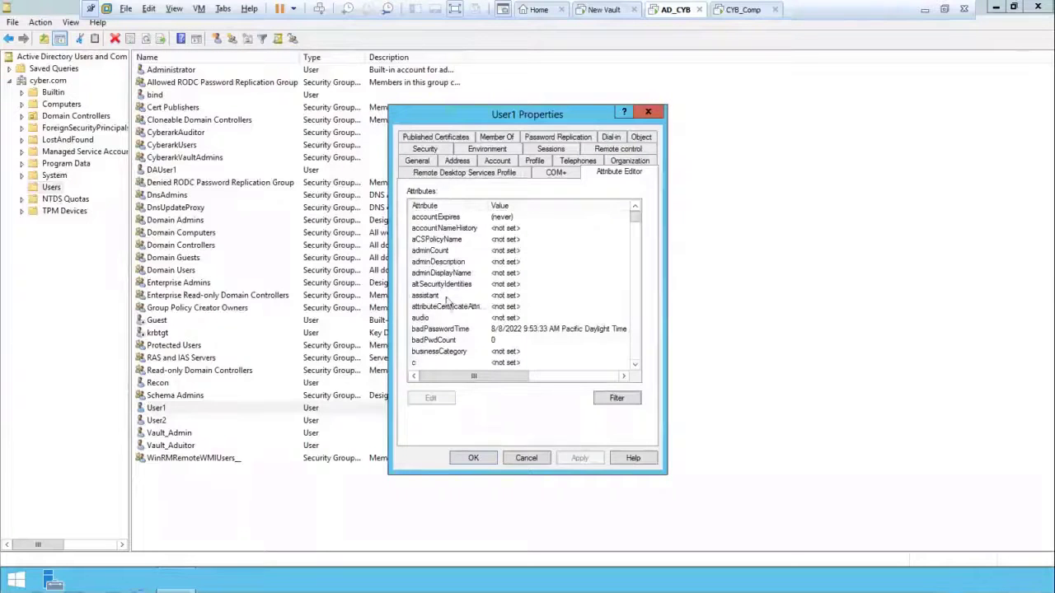
left_click(439, 365)
key("Down")
key("Down")
key("Down")
key("Down")
key("Down")
key("Down")
key("Down")
key("Down")
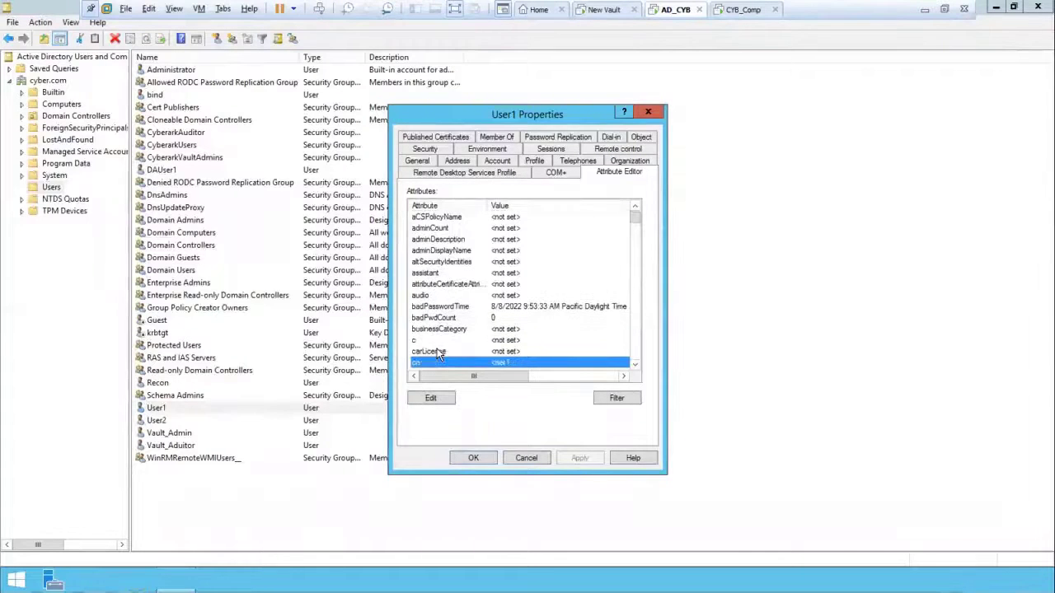
key("Down")
key("Down")
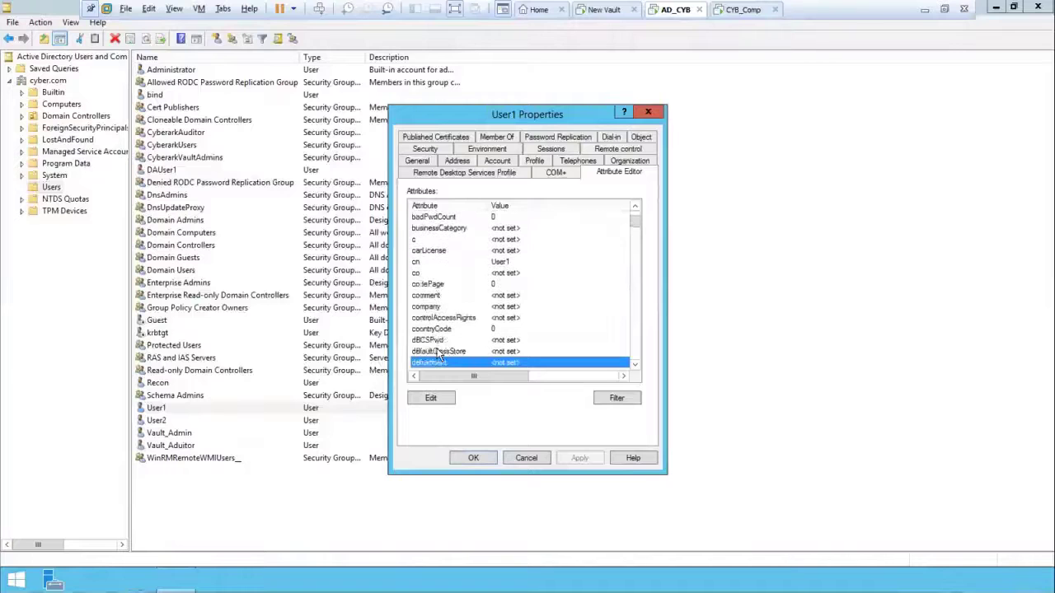
key("Down")
key("Down")
key("Down")
key("Down")
key("Down")
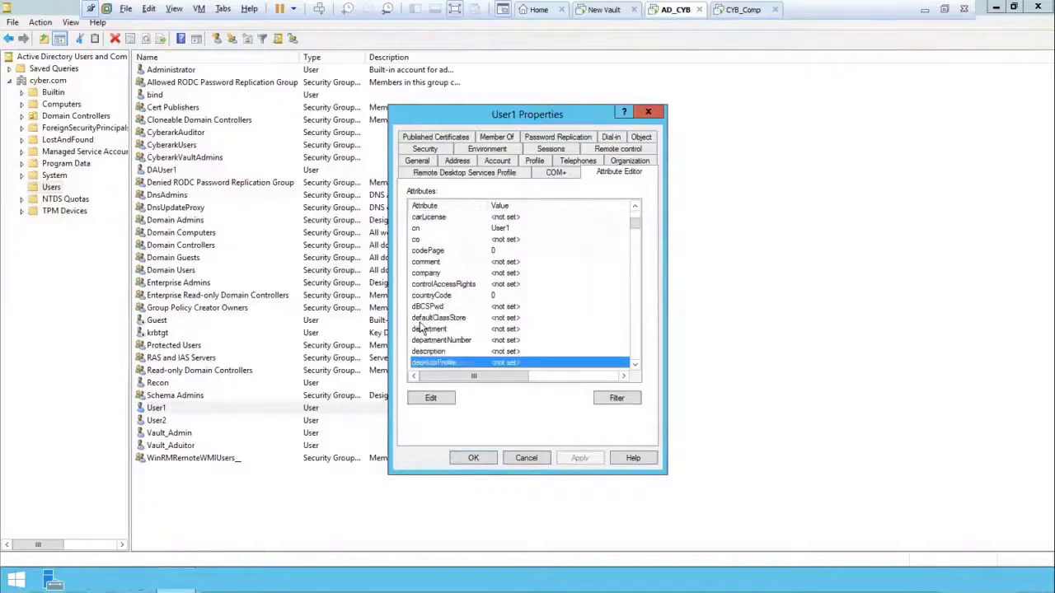
key("Down")
key("Down")
key("Down")
key("Down")
key("Down")
key("Down")
key("Down")
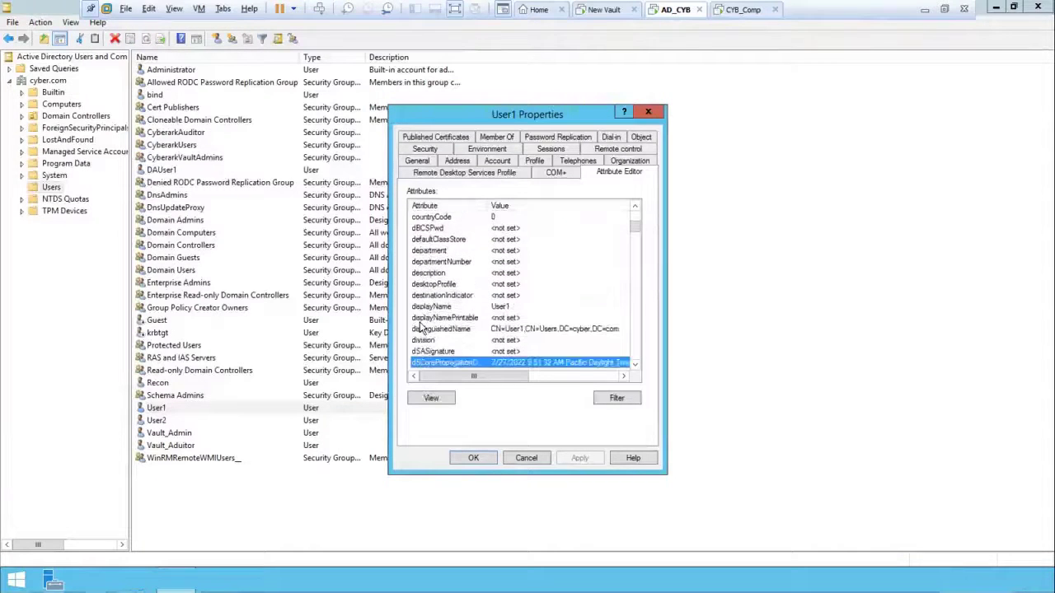
key("Down")
key("Up")
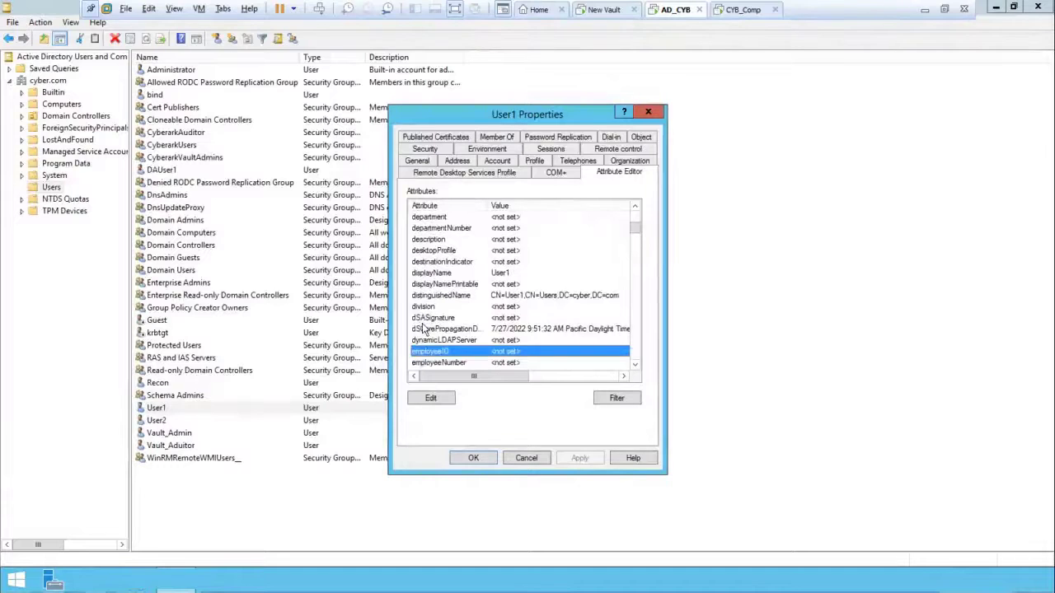
double_click(508, 352)
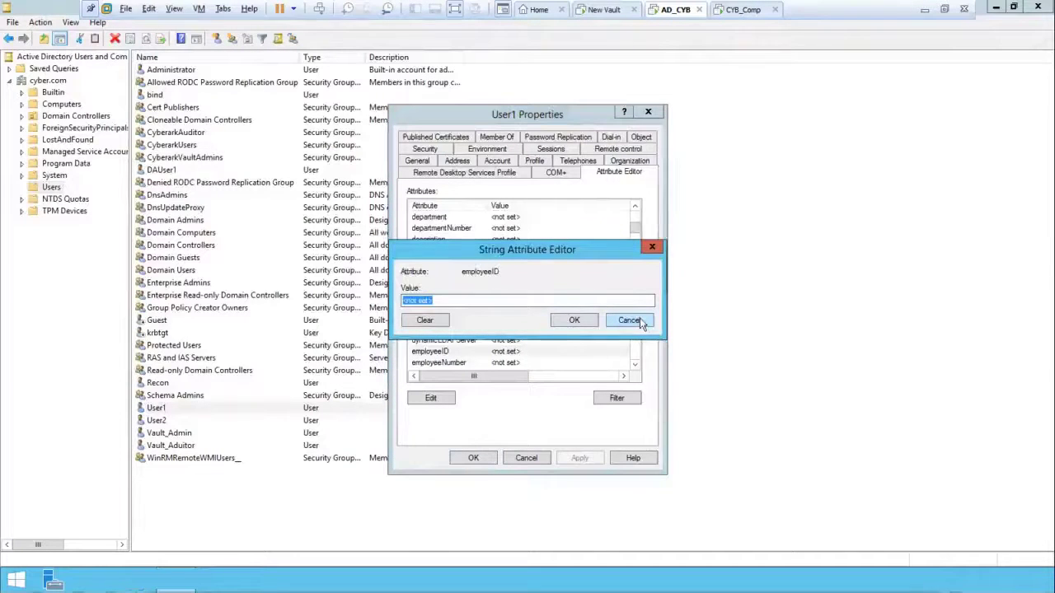
Step: Set User1's employeeID to 1234567, apply it, and close the properties
type("1234567")
left_click(589, 323)
left_click(593, 457)
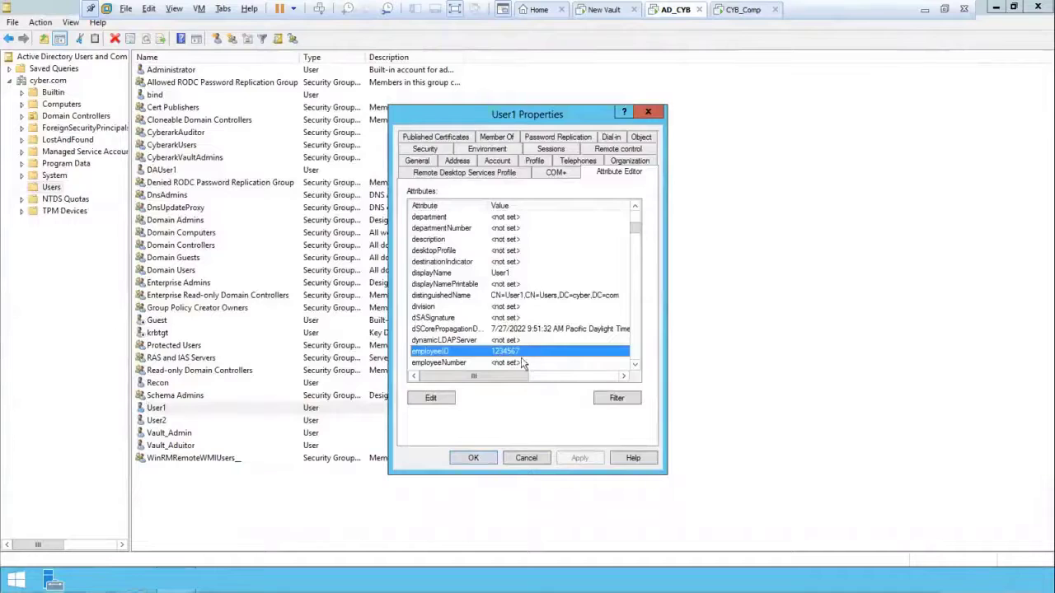
left_click(483, 458)
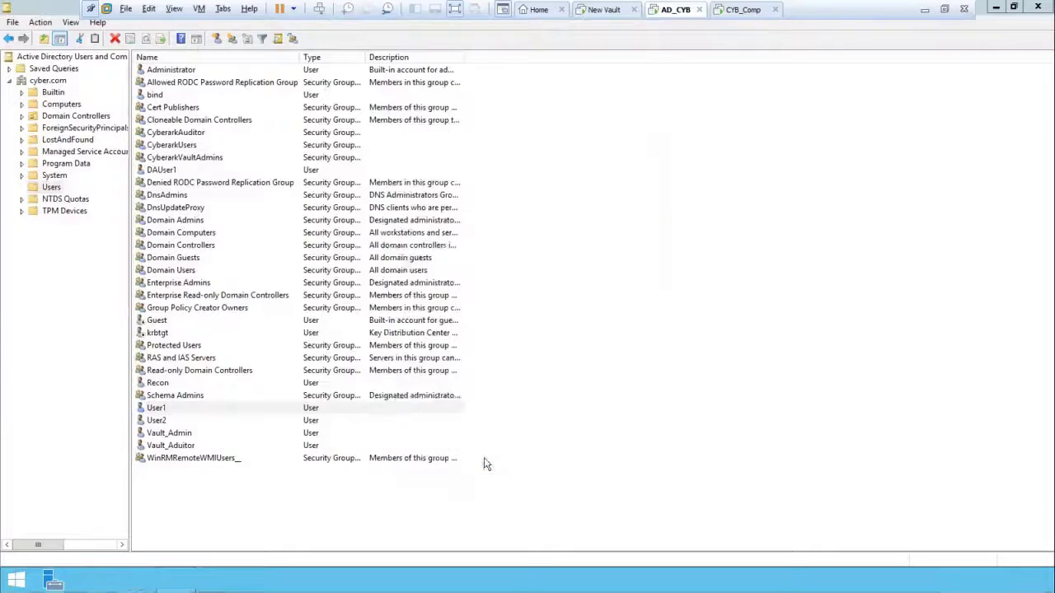
left_click(541, 507)
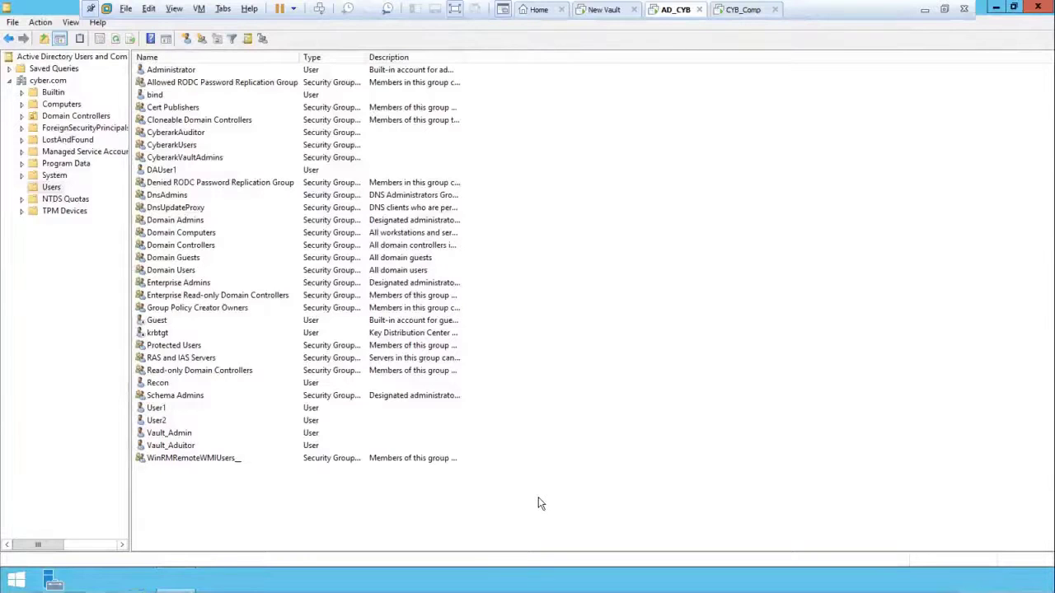
left_click(604, 10)
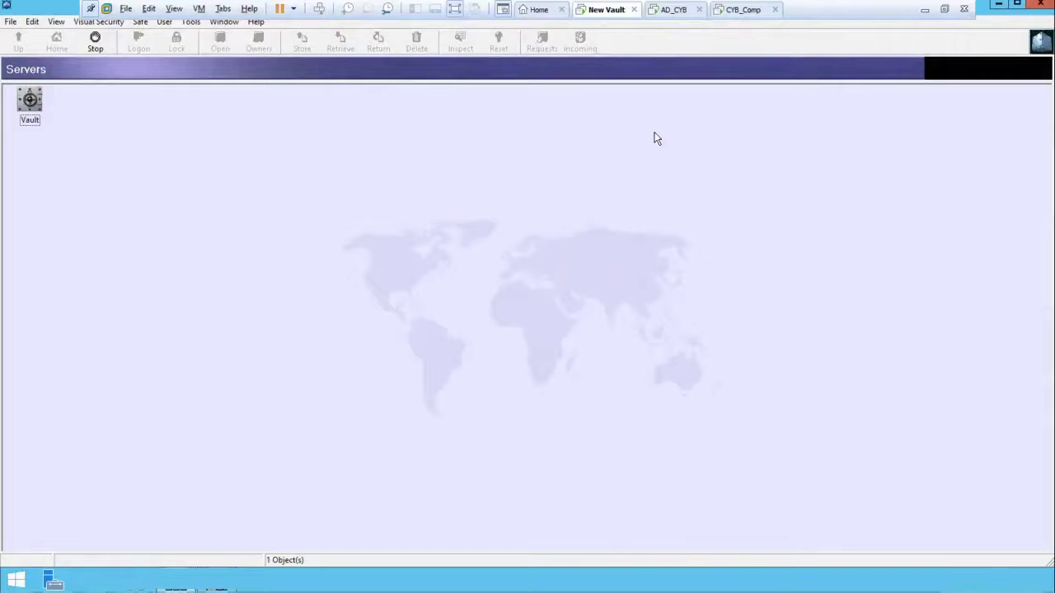
left_click(672, 10)
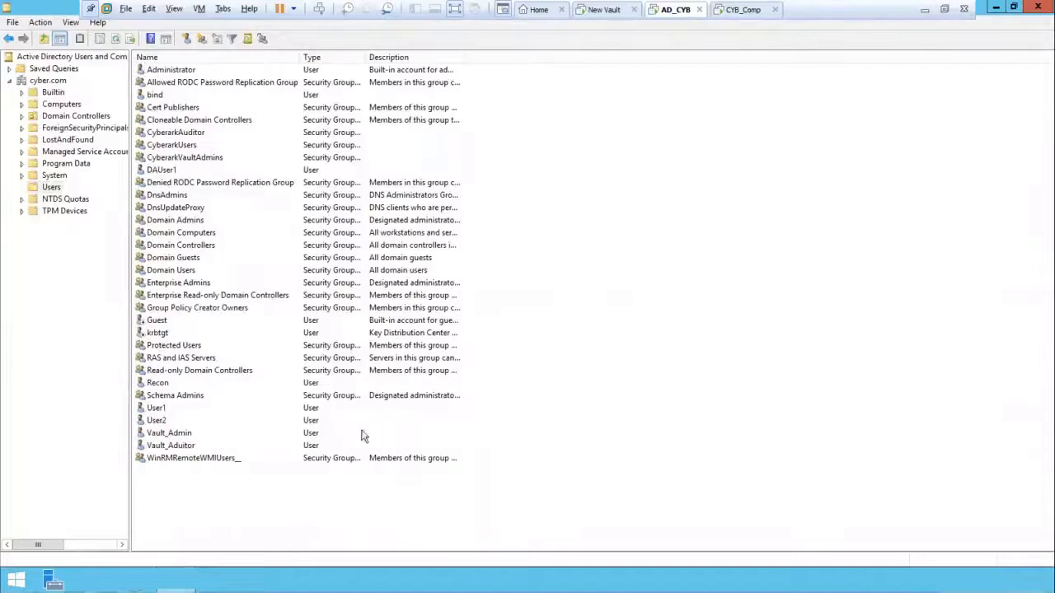
Step: Start a new user in the Users container with first name User3
right_click(583, 309)
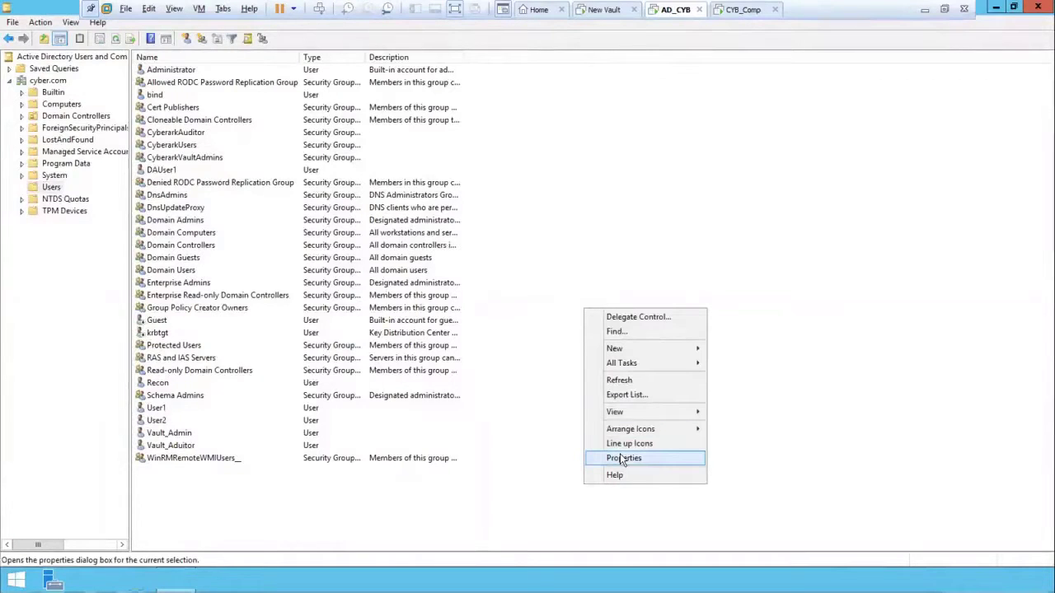
mouse_move(659, 353)
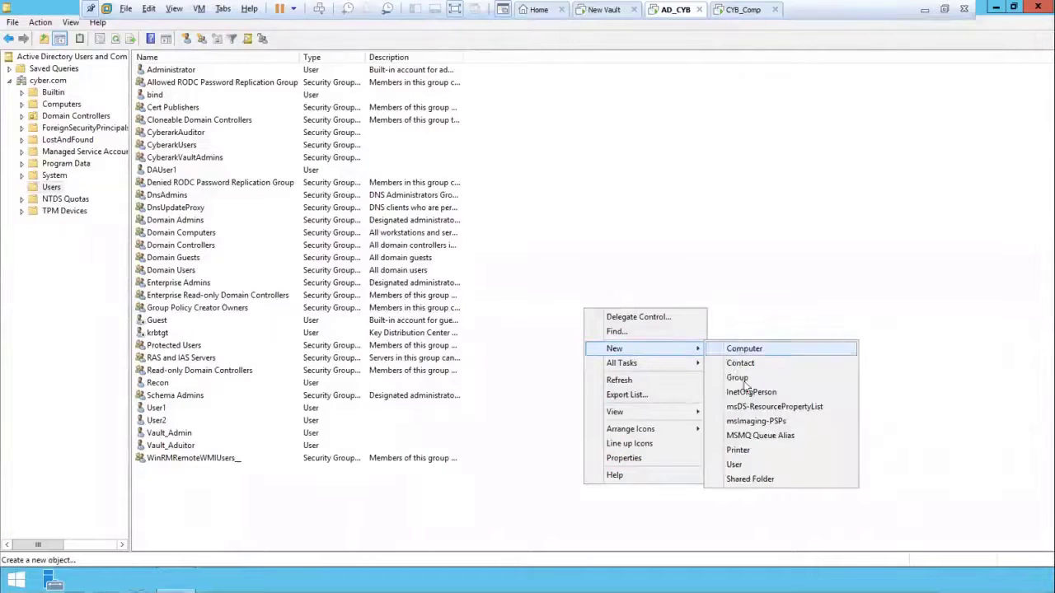
left_click(735, 464)
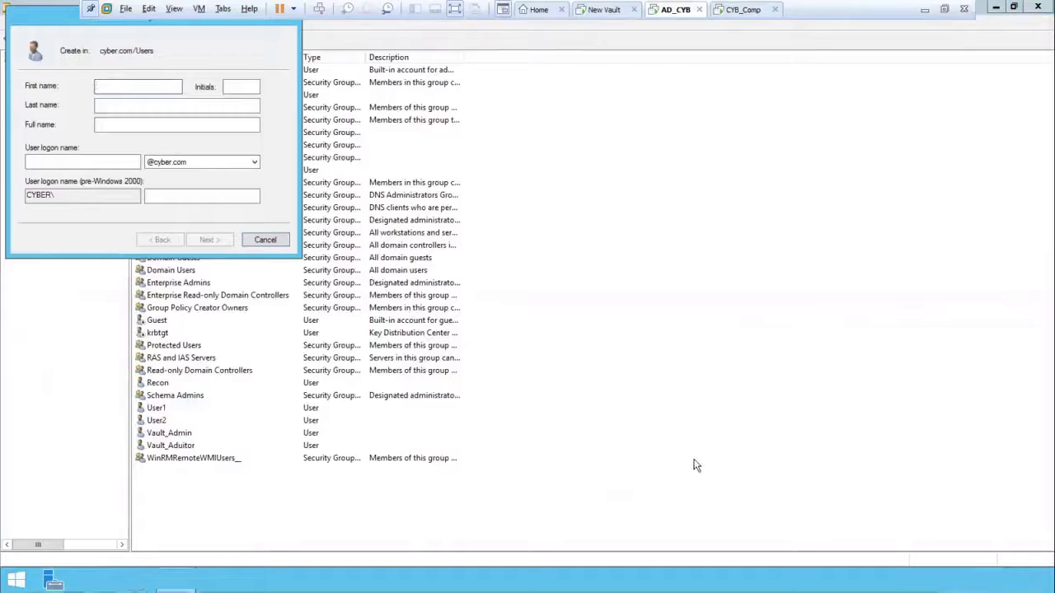
type("usr")
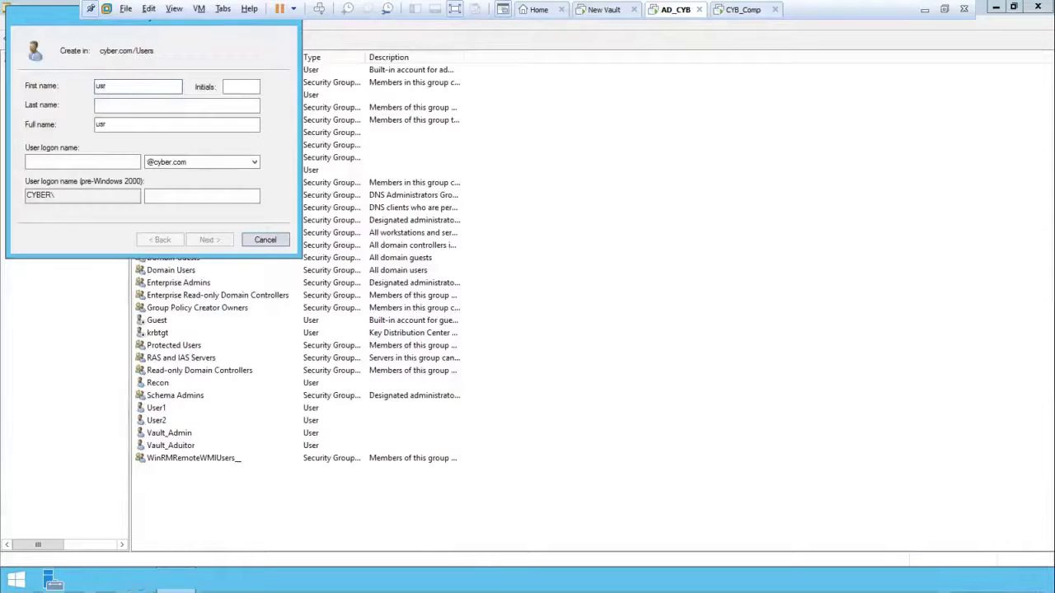
type("er")
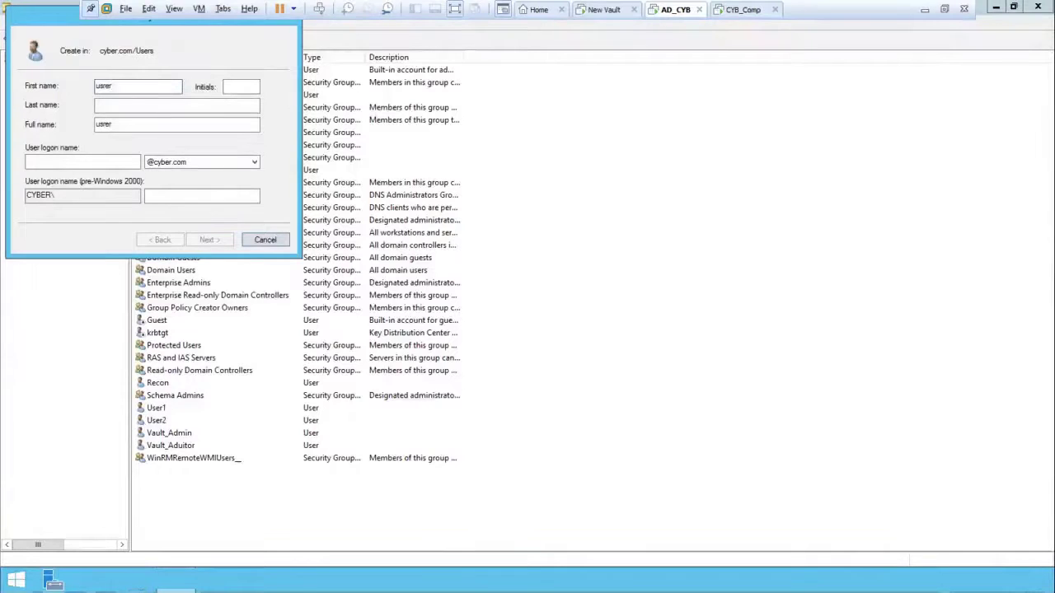
key("BackSpace")
key("BackSpace")
key("BackSpace")
key("BackSpace")
type("er3")
key("ctrl+a")
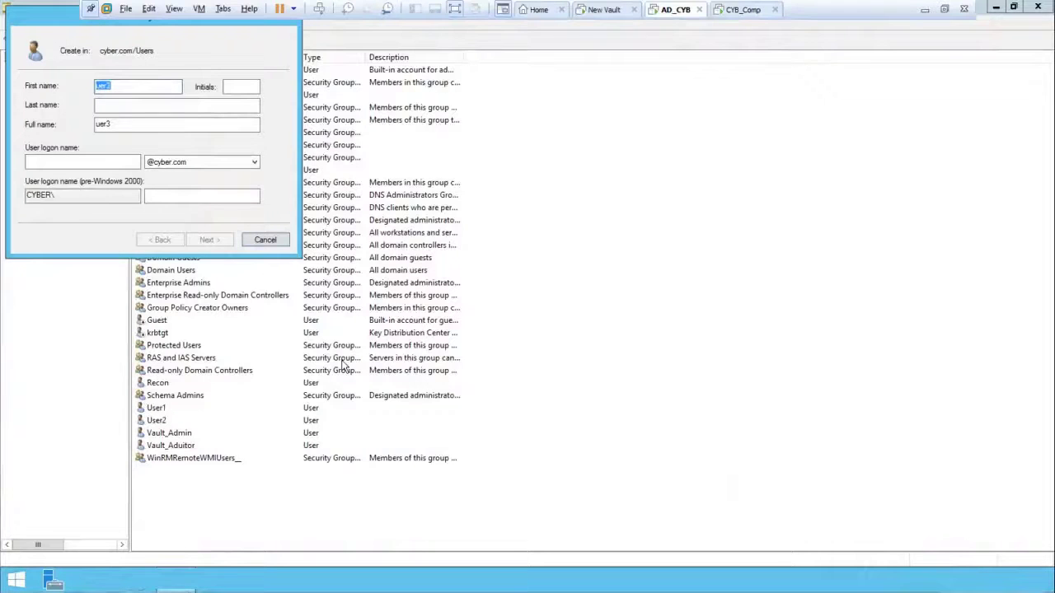
type("User3")
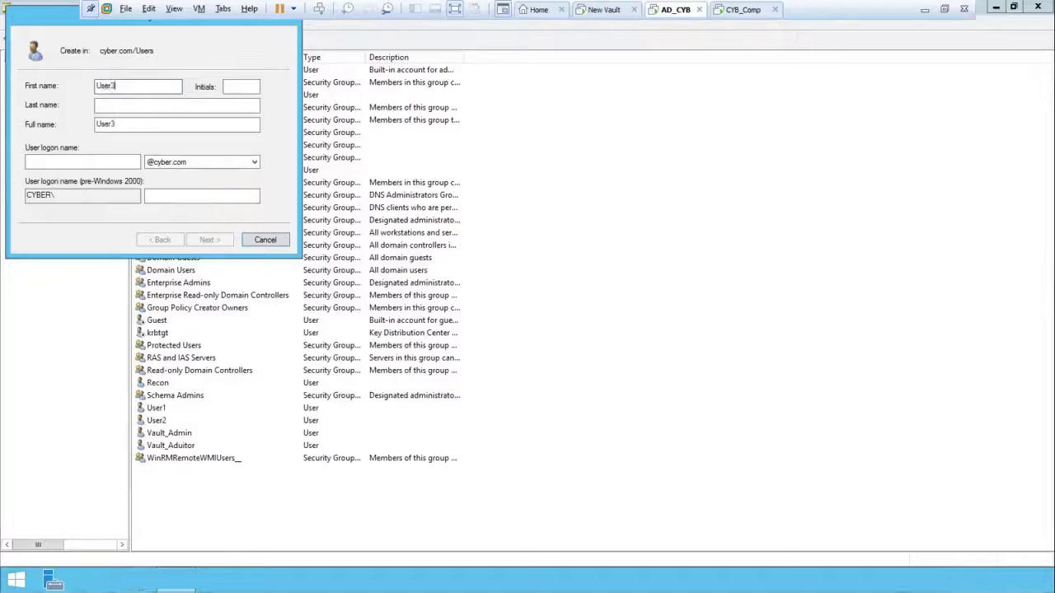
key("ctrl+a")
key("ctrl+c")
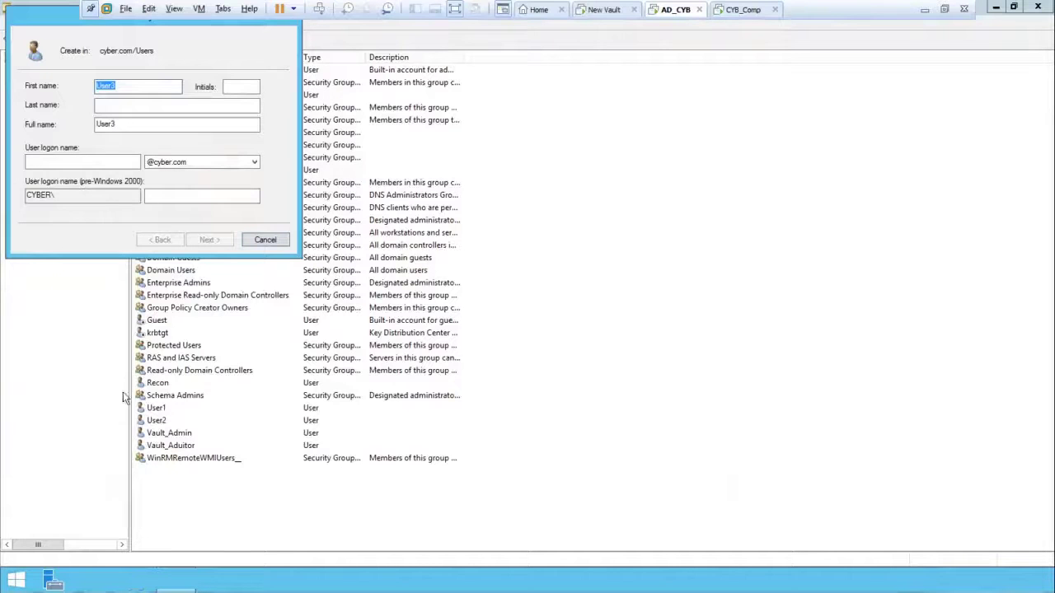
left_click(71, 159)
key("ctrl+v")
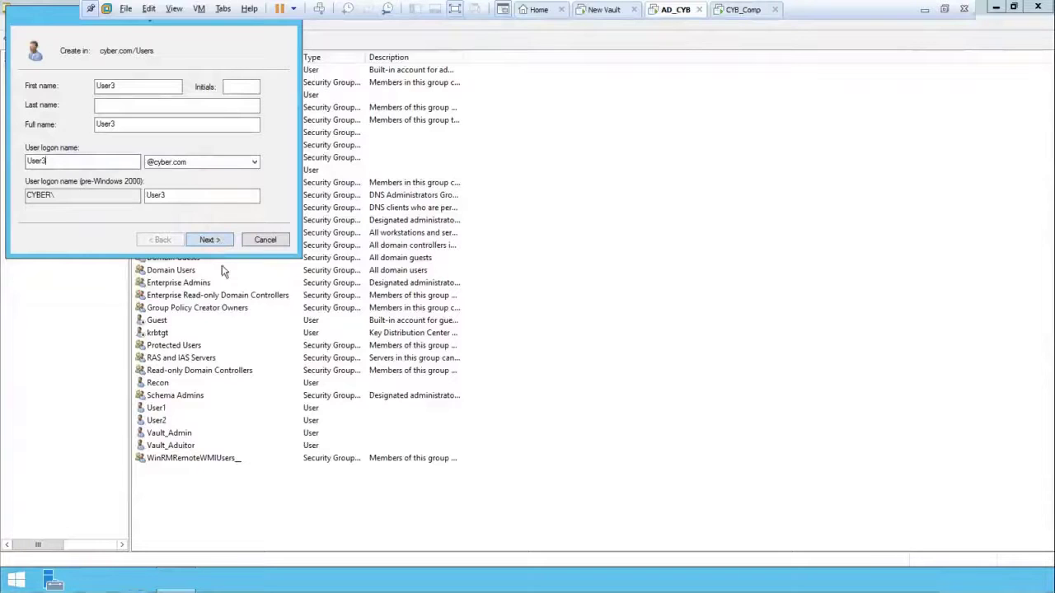
left_click(128, 87)
Step: Make User3's password unchangeable by the user and not forced to change; enter and confirm it
left_click(210, 241)
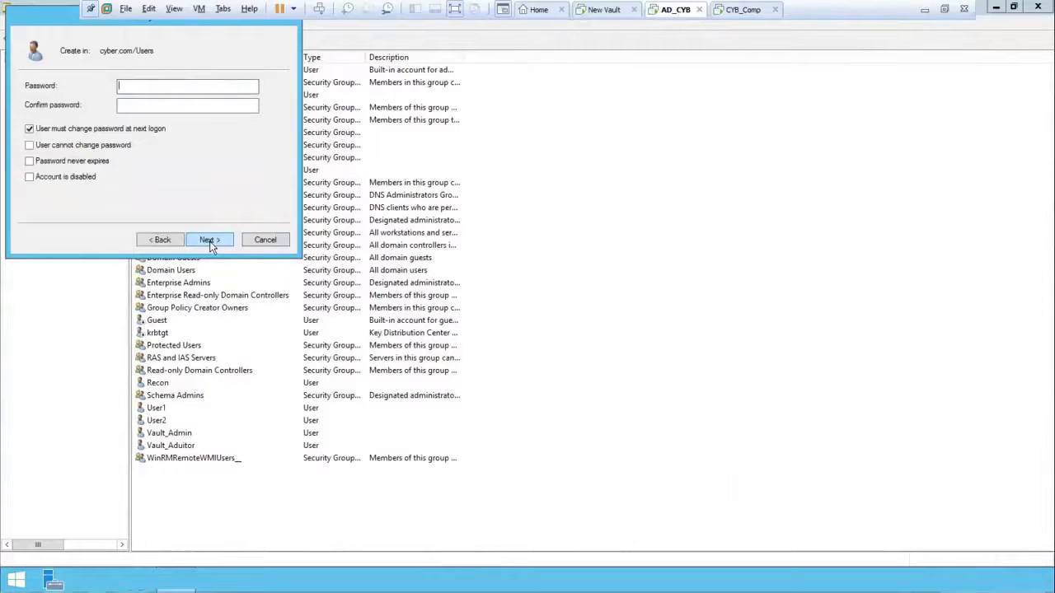
left_click(31, 129)
left_click(30, 145)
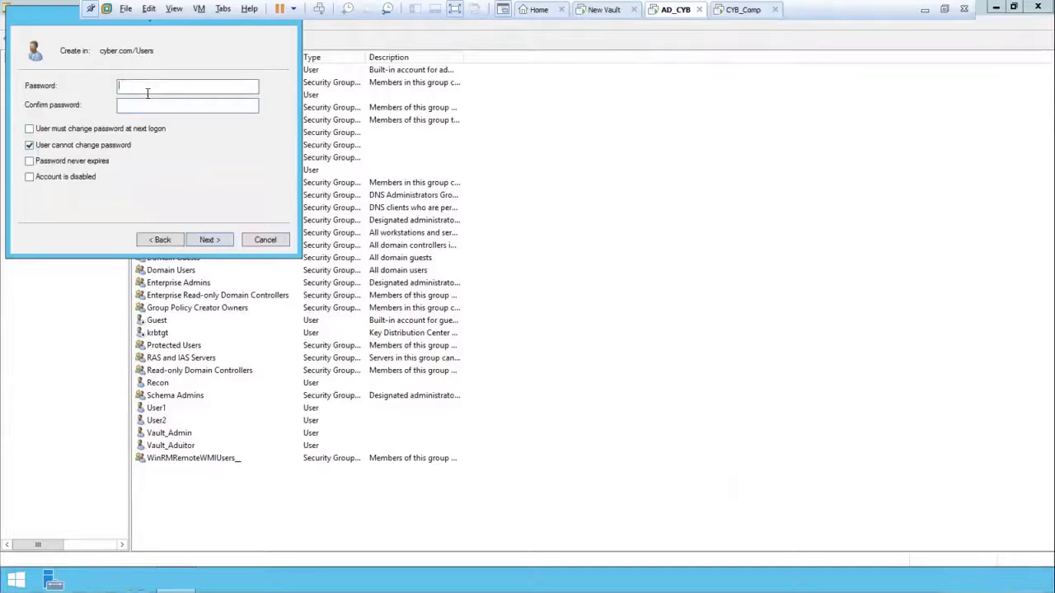
key("Caps_Lock")
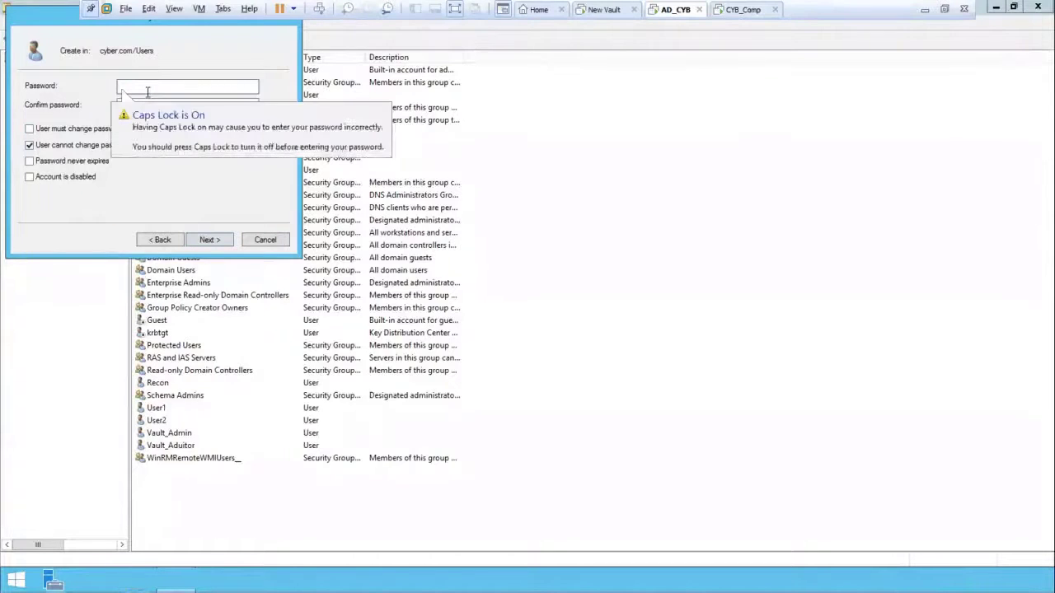
type("C")
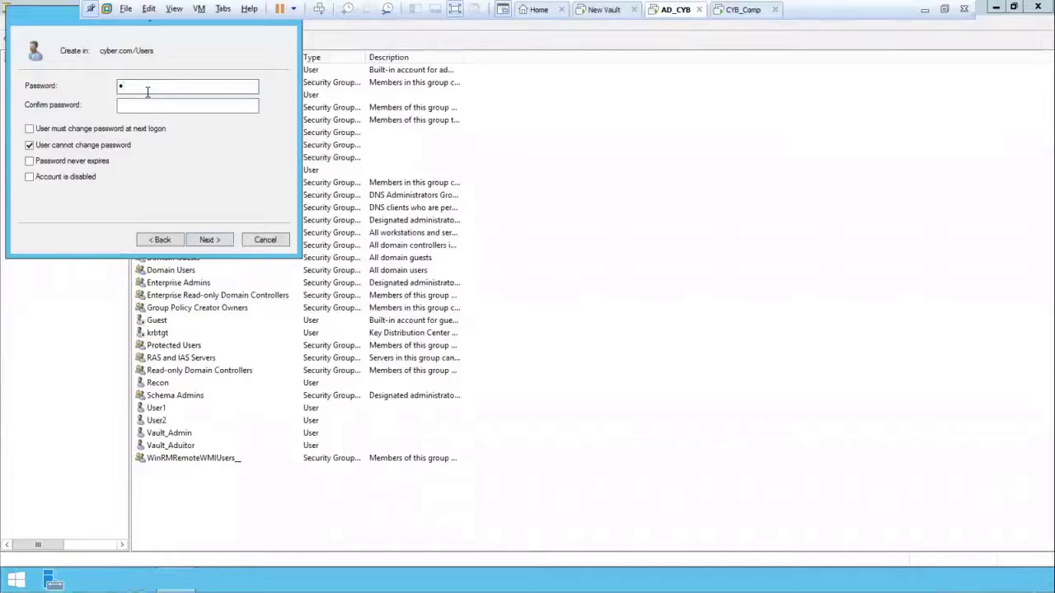
type("yber1")
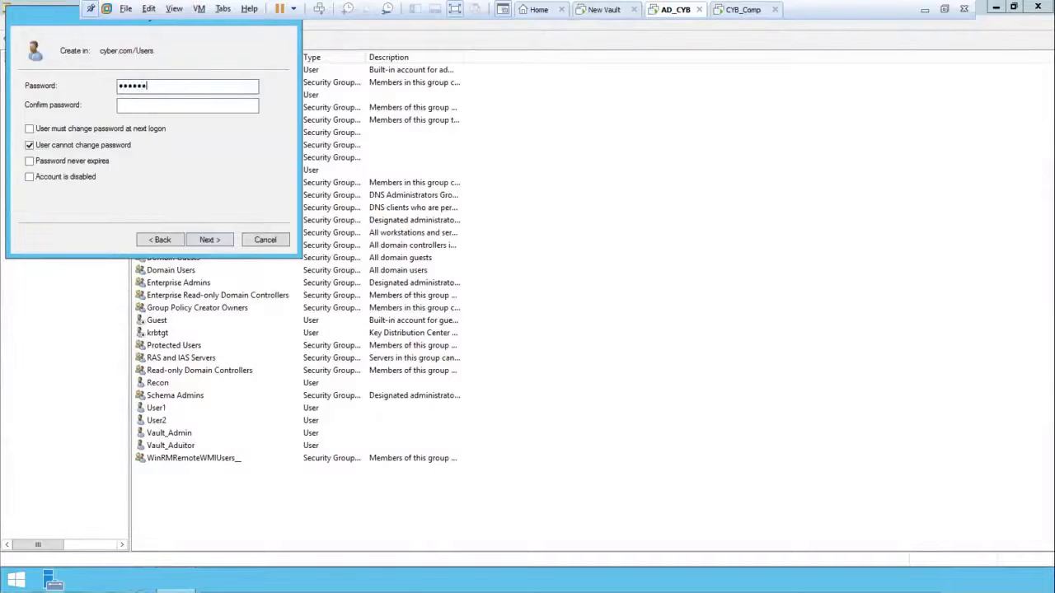
type("23456")
key("Tab")
type("C")
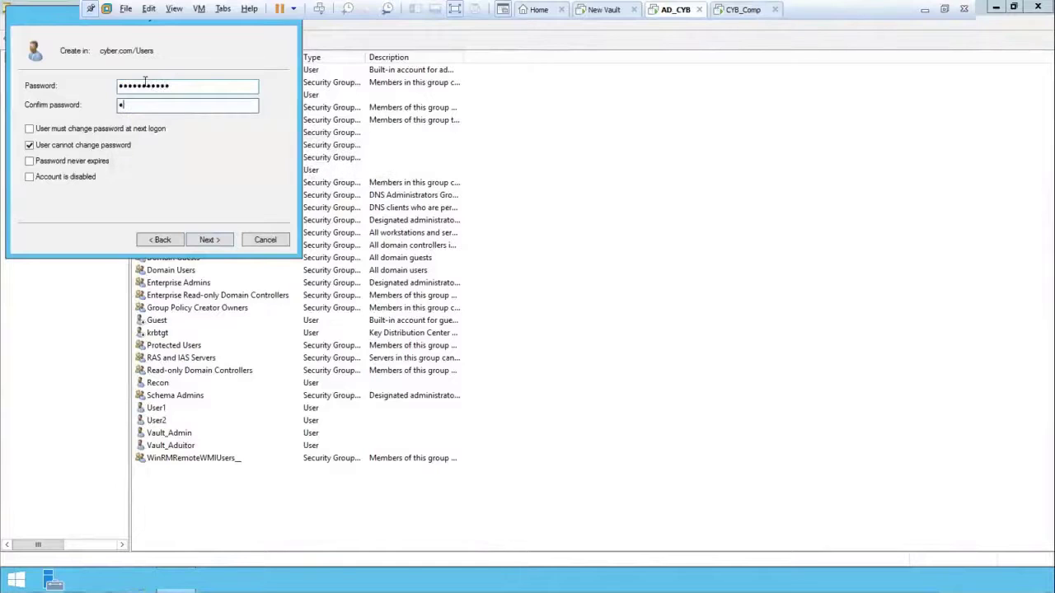
type("yber123456")
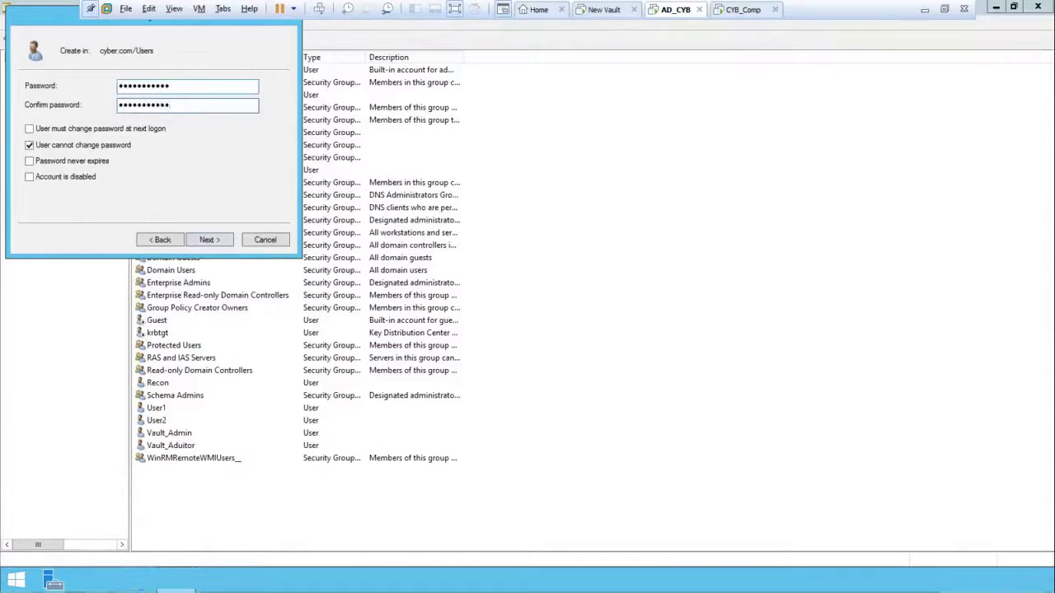
Step: Finish the wizard to create the User3 account
left_click(210, 240)
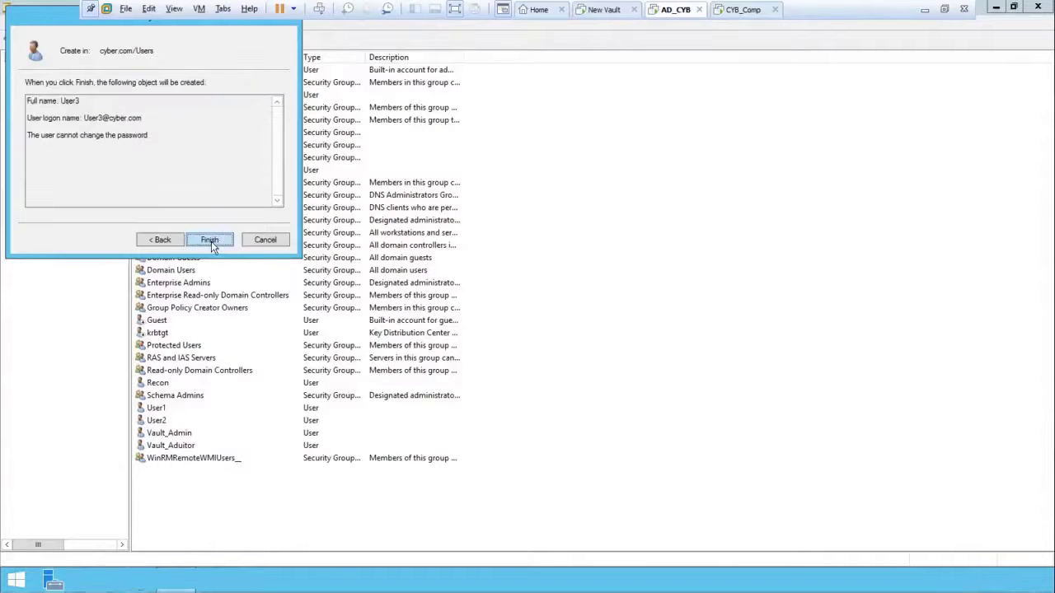
left_click(208, 239)
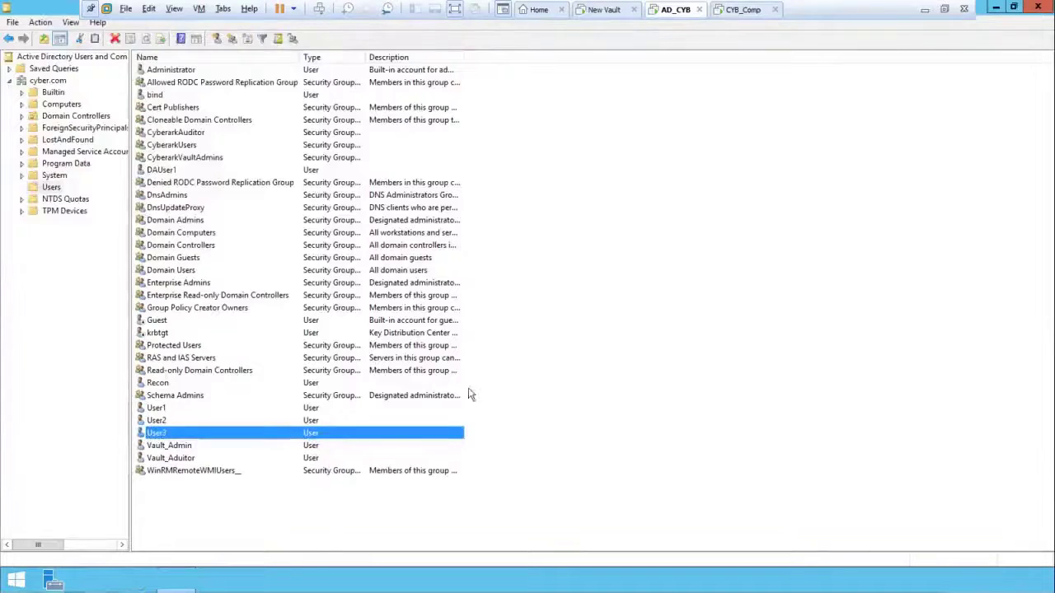
left_click(600, 371)
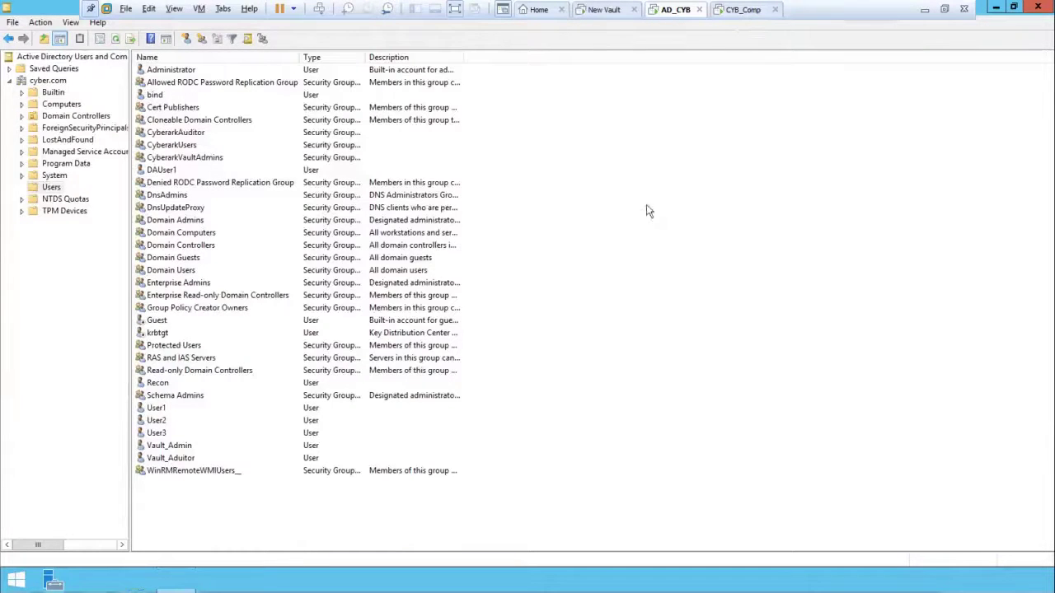
Step: Dismiss the Users context menu and switch to the CYB_Comp virtual machine
right_click(603, 199)
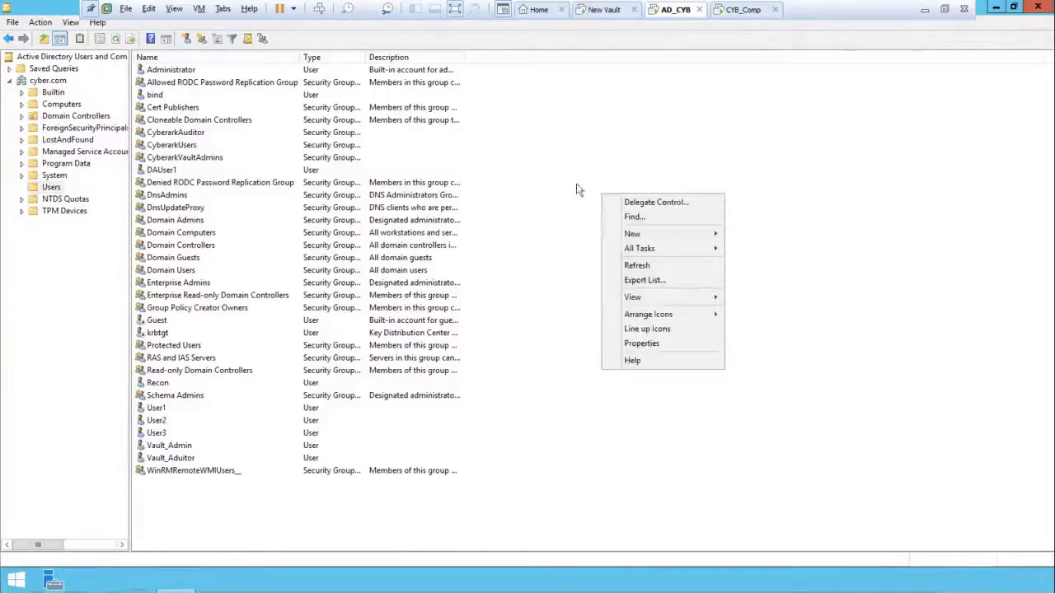
left_click(576, 189)
left_click(742, 9)
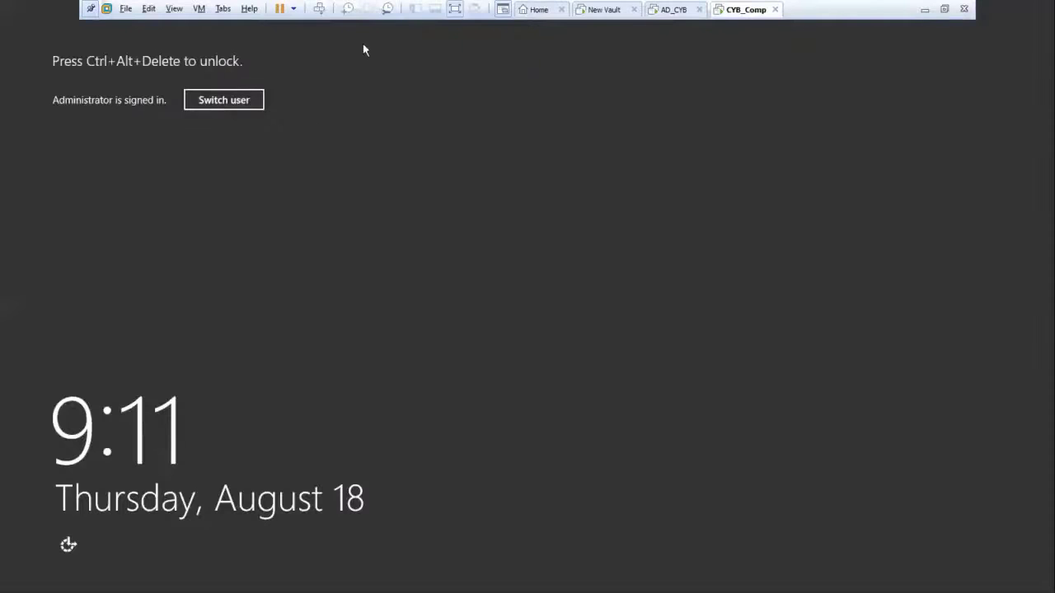
Step: Send Ctrl+Alt+Del to CYB_Comp and enter the Administrator account password
left_click(321, 9)
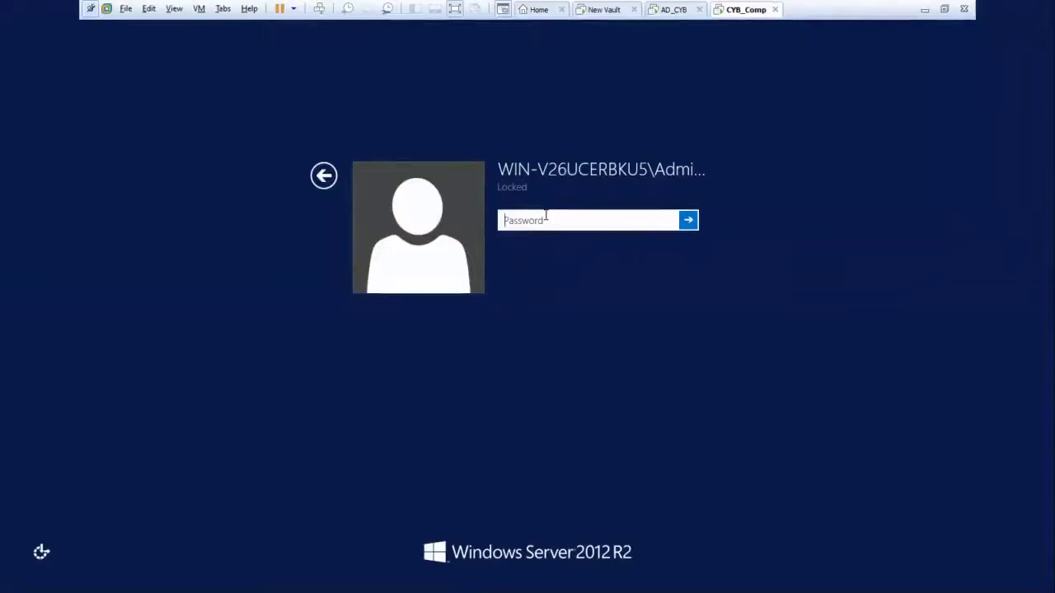
type("••••••")
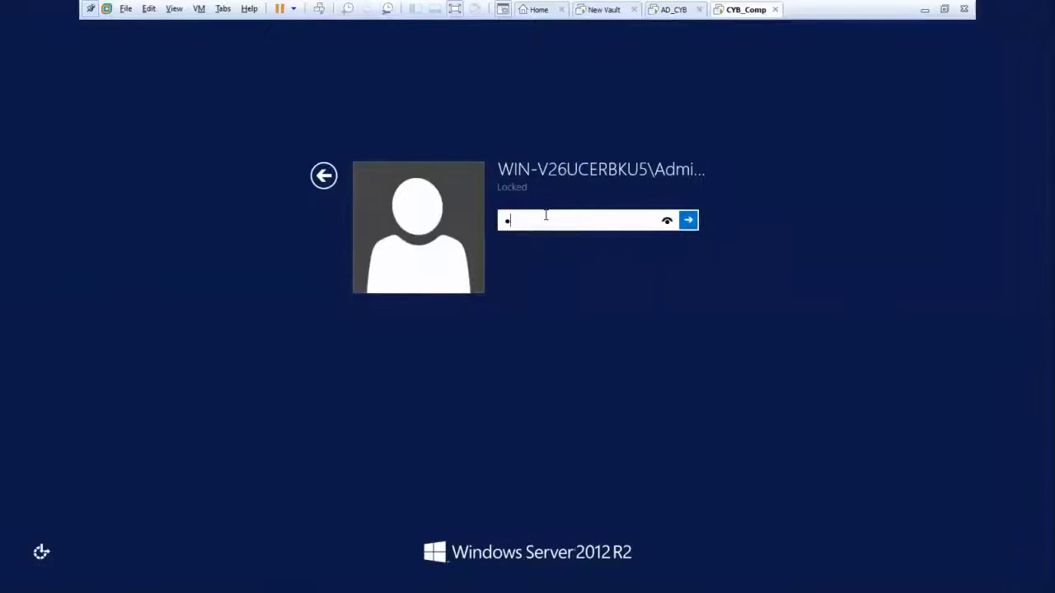
key("BackSpace")
key("BackSpace")
key("BackSpace")
key("BackSpace")
key("BackSpace")
key("BackSpace")
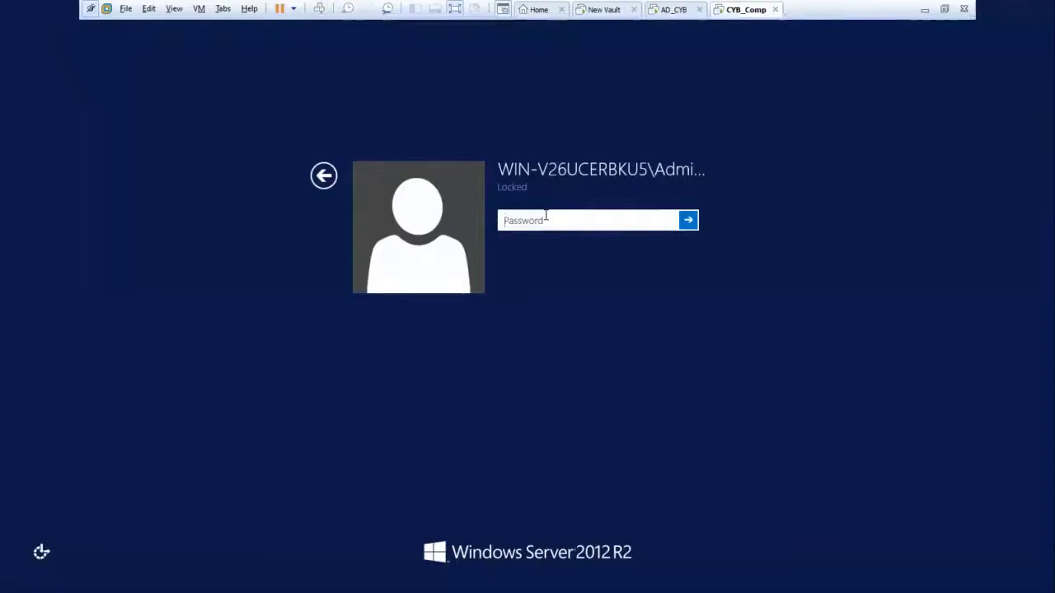
type("•••••")
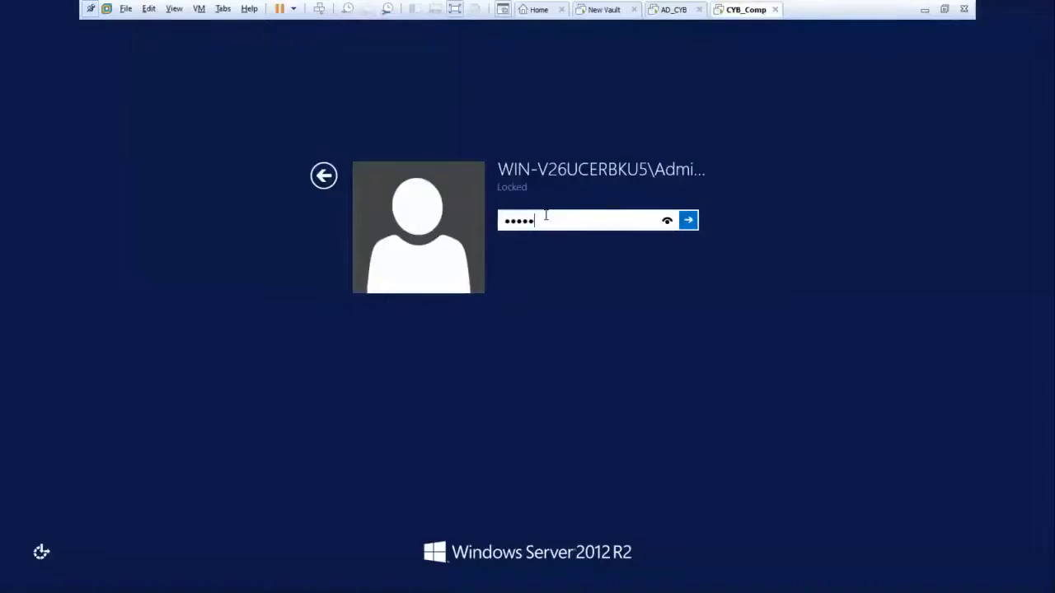
type("•••••••••")
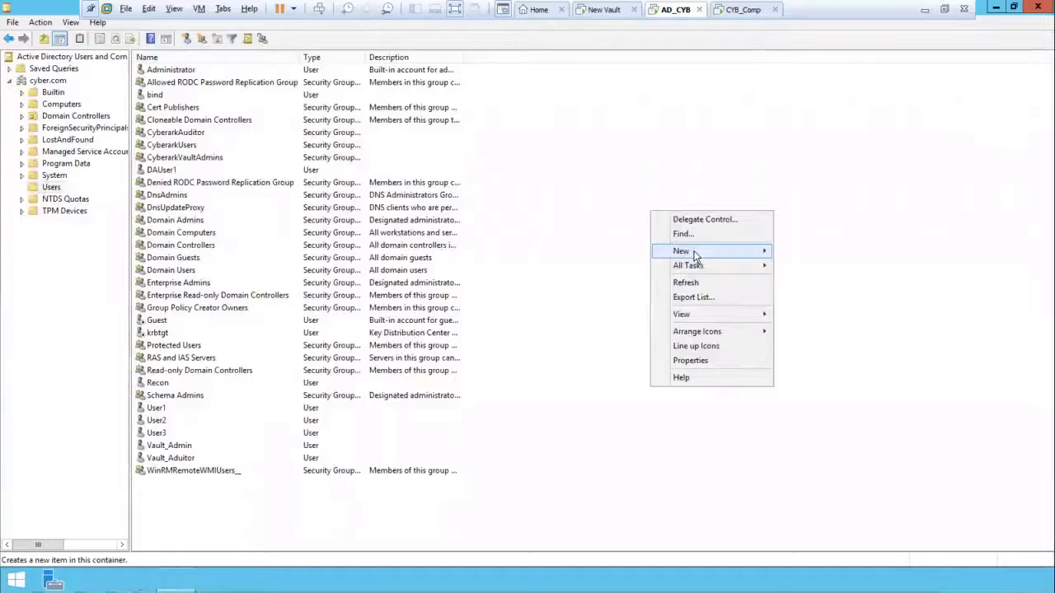
Step: Create Lab_grp as a Global Security group in the Users container
mouse_move(695, 252)
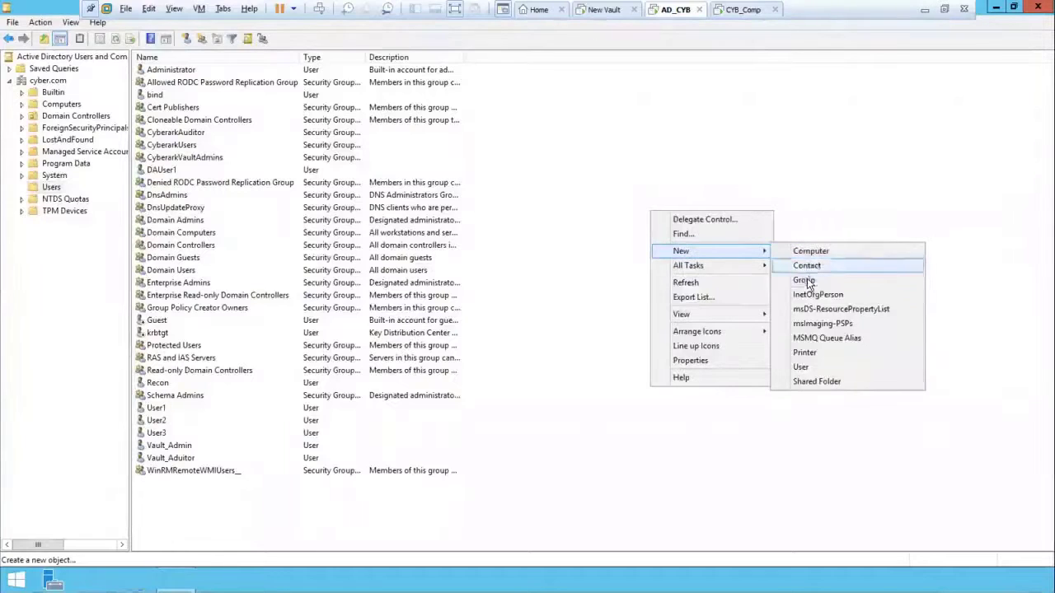
left_click(805, 280)
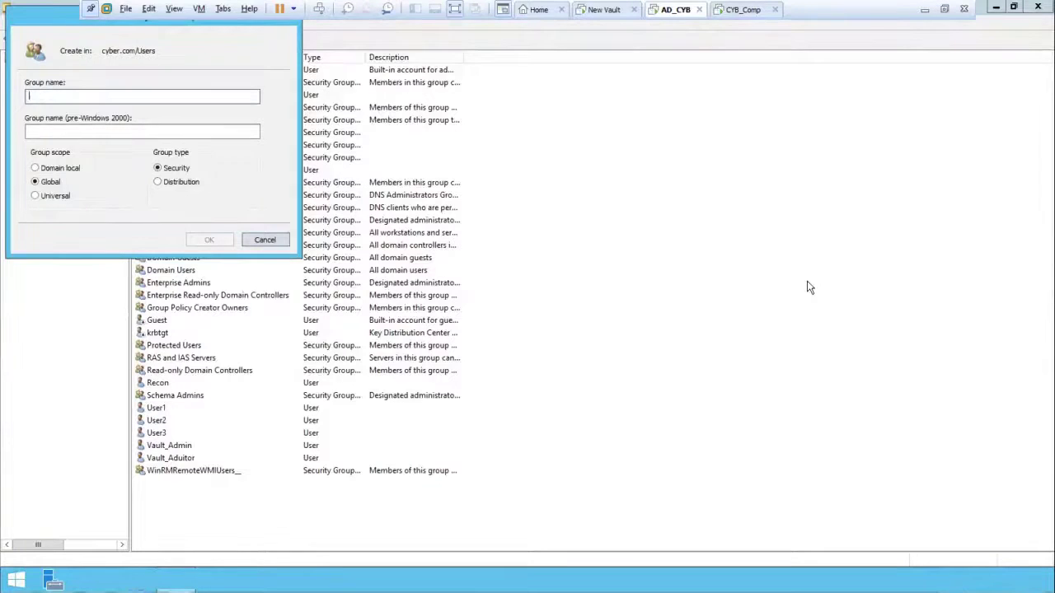
type("La")
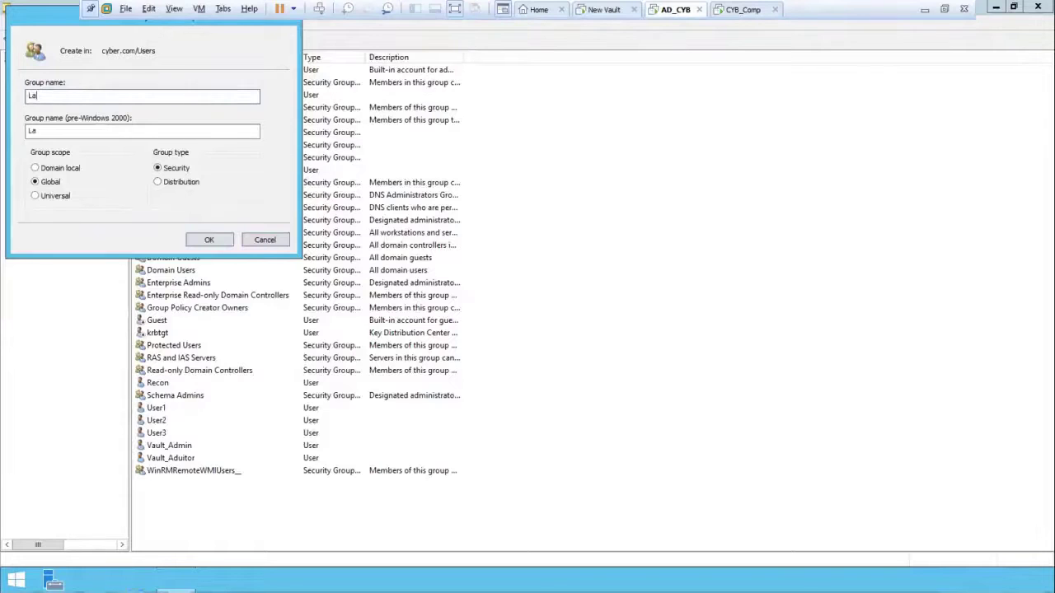
type("b_gro")
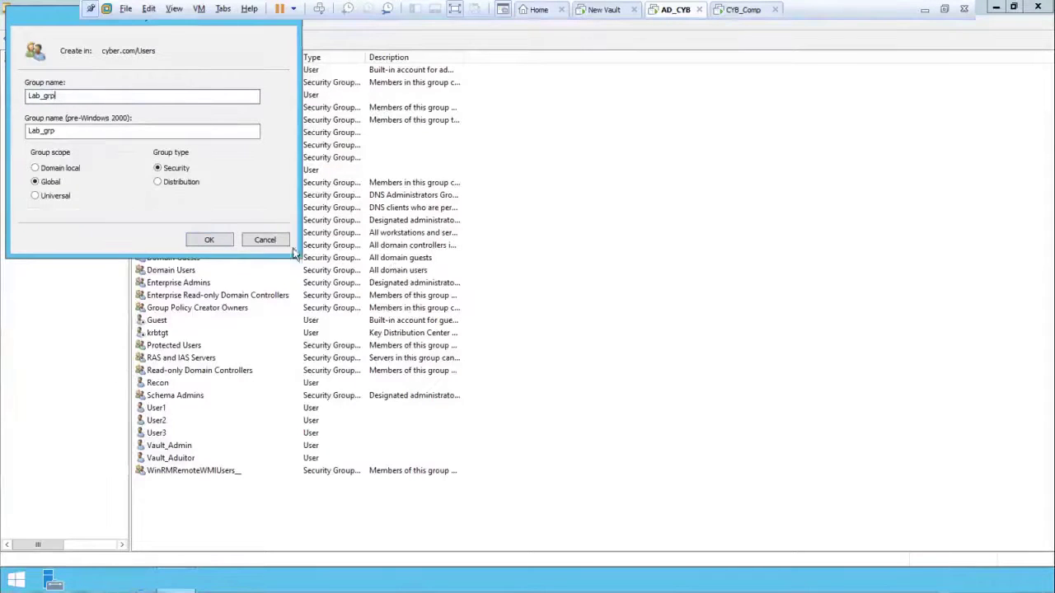
left_click(224, 239)
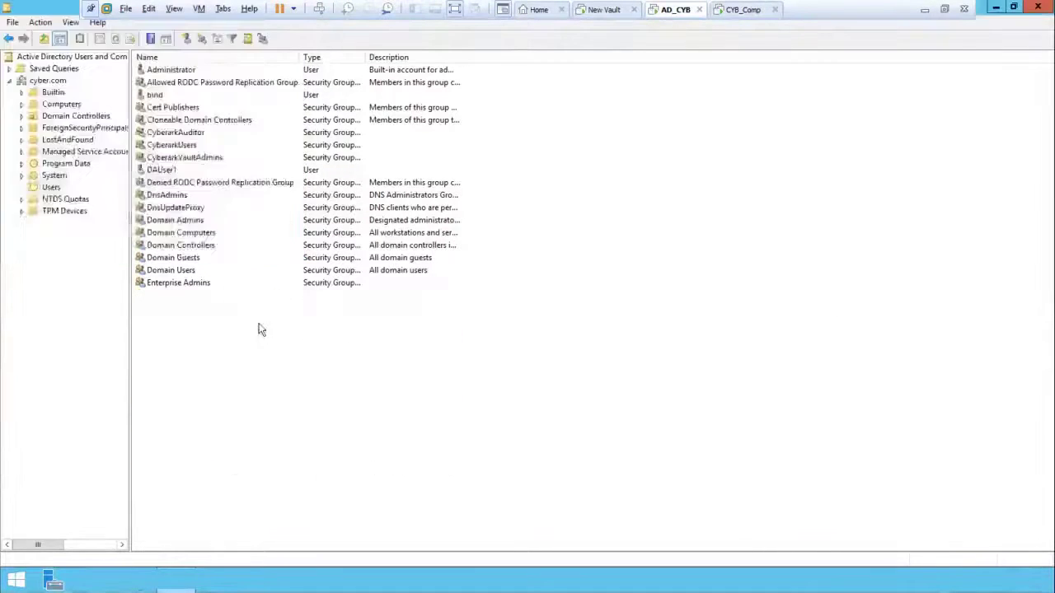
Step: Open User3's properties and view its group memberships
left_click(156, 445)
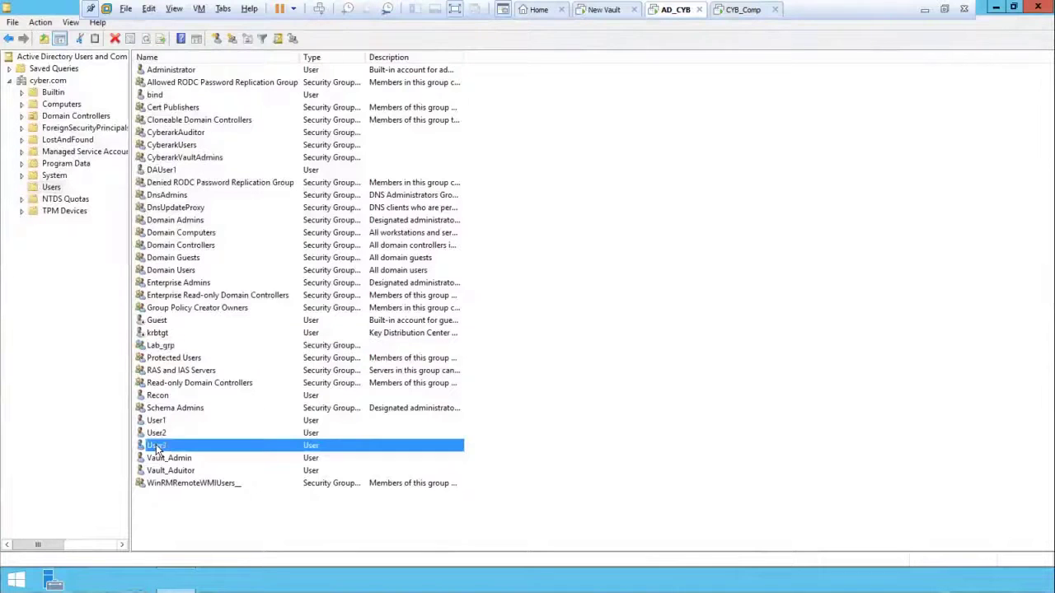
right_click(155, 445)
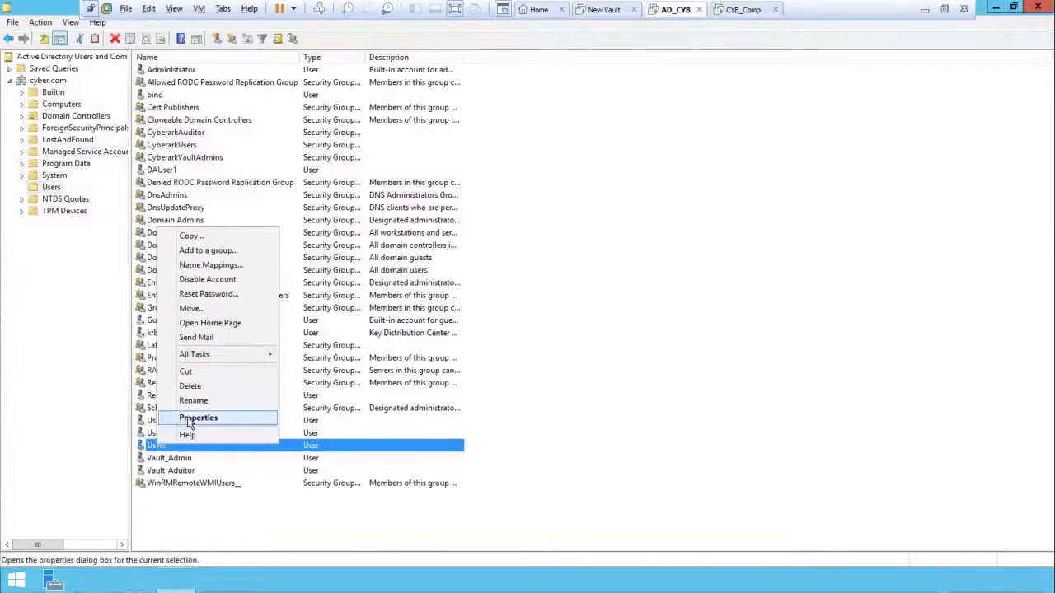
left_click(228, 417)
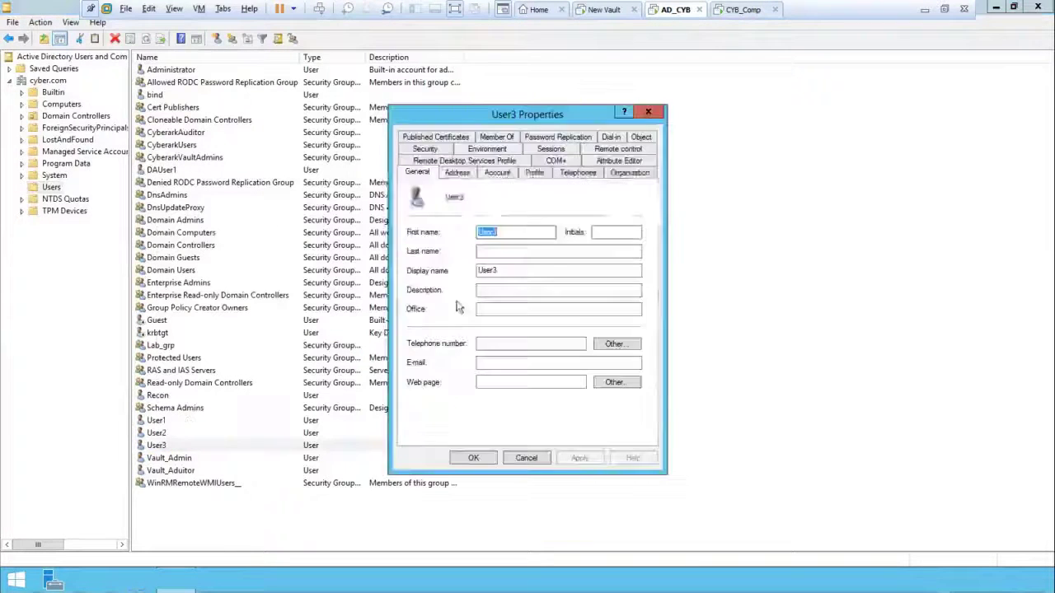
left_click(496, 137)
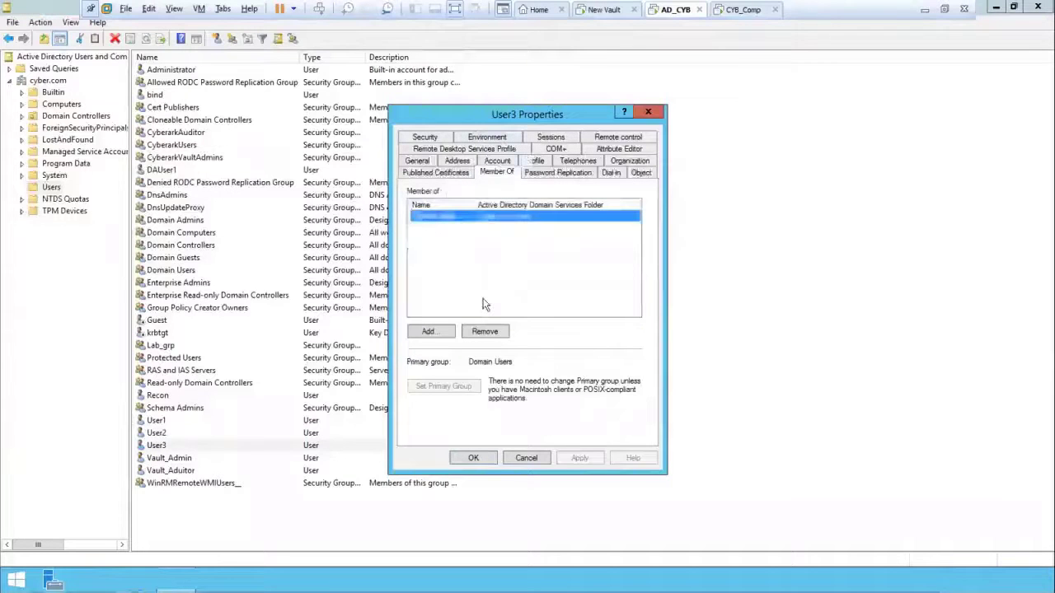
Step: Add User3 to Lab_grp by resolving 'lab_' with Check Names, and save
left_click(429, 332)
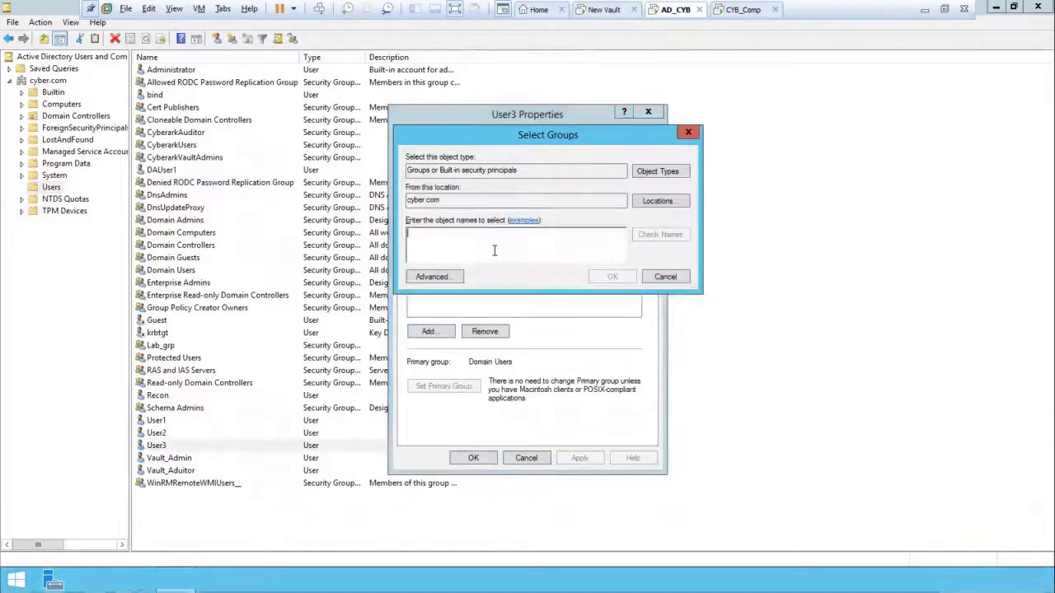
type("la")
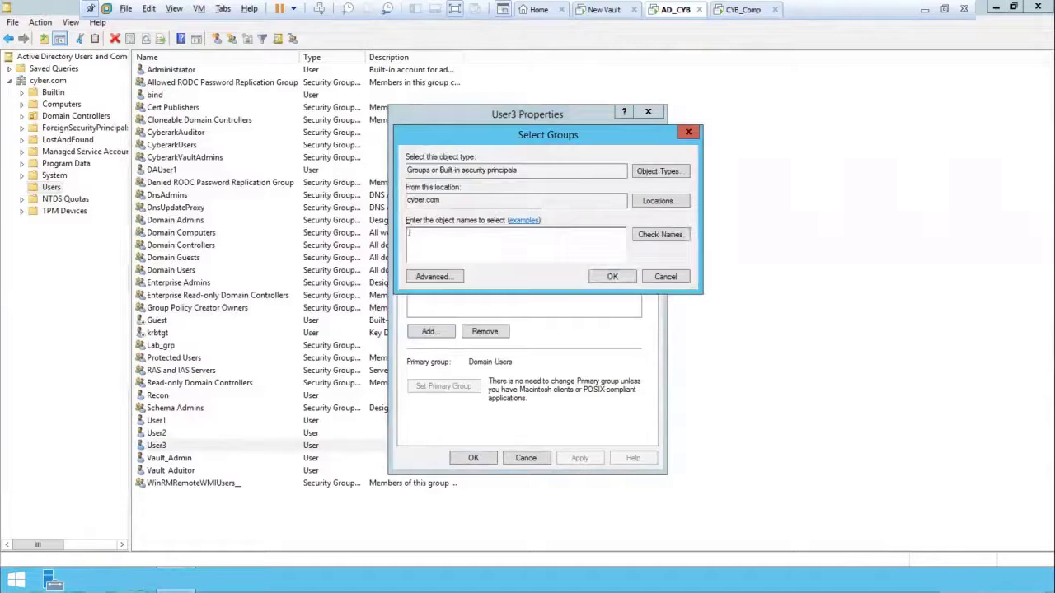
key("BackSpace")
type("lab")
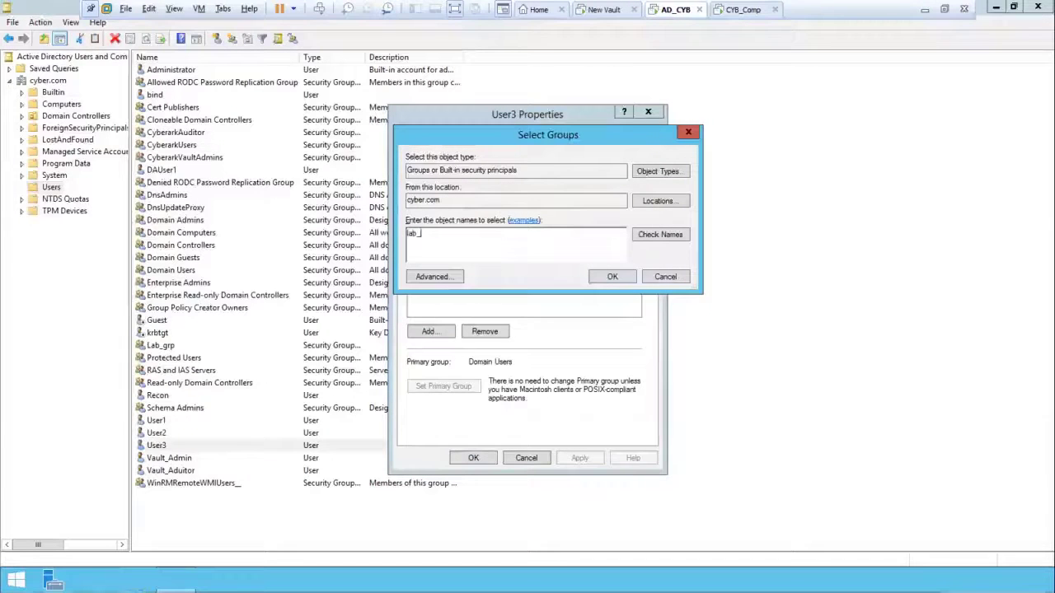
type("_")
left_click(650, 236)
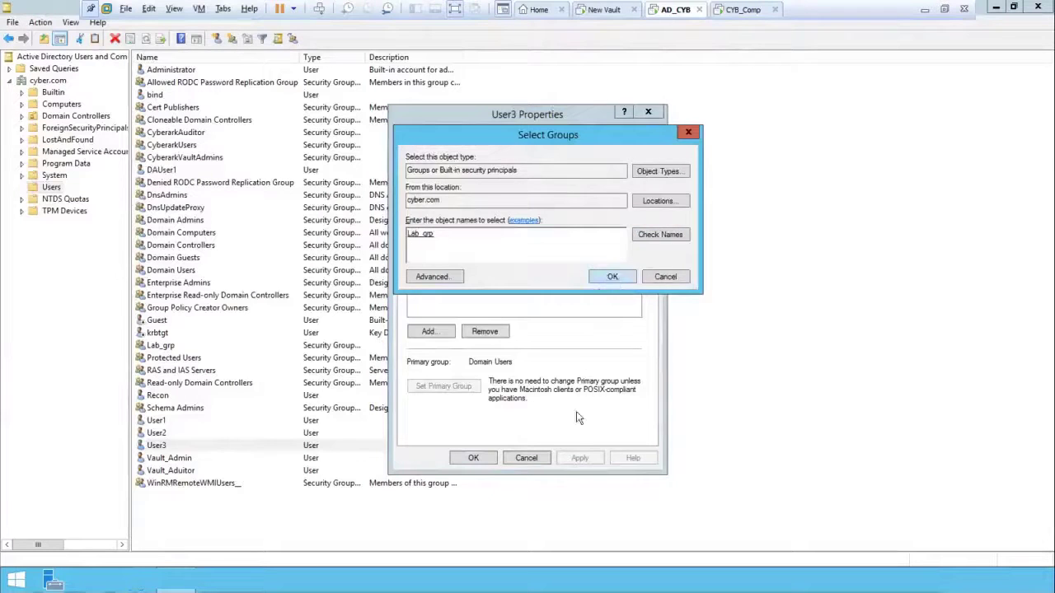
left_click(610, 278)
left_click(483, 459)
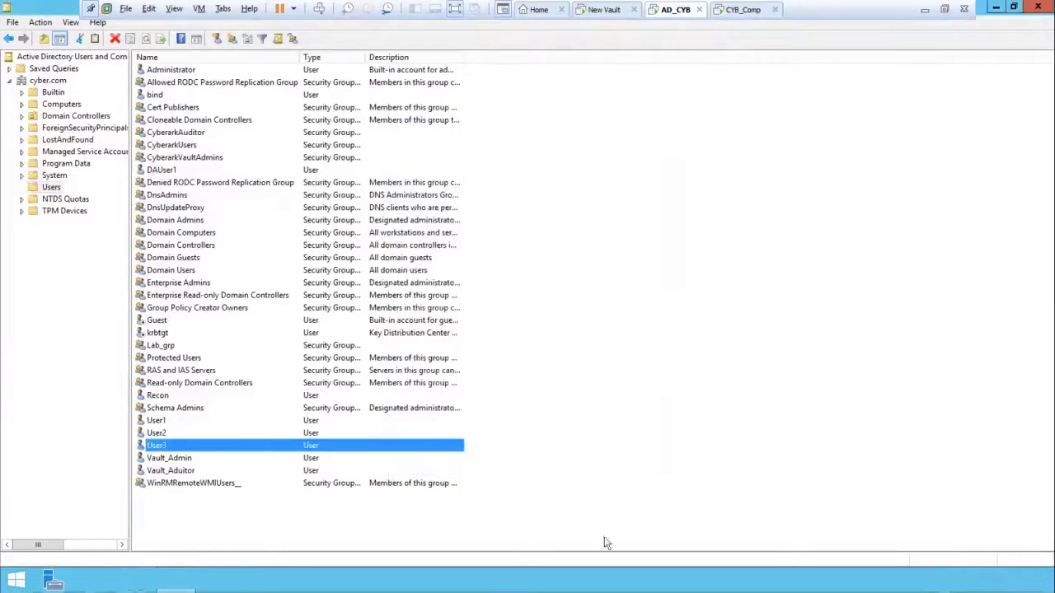
left_click(742, 10)
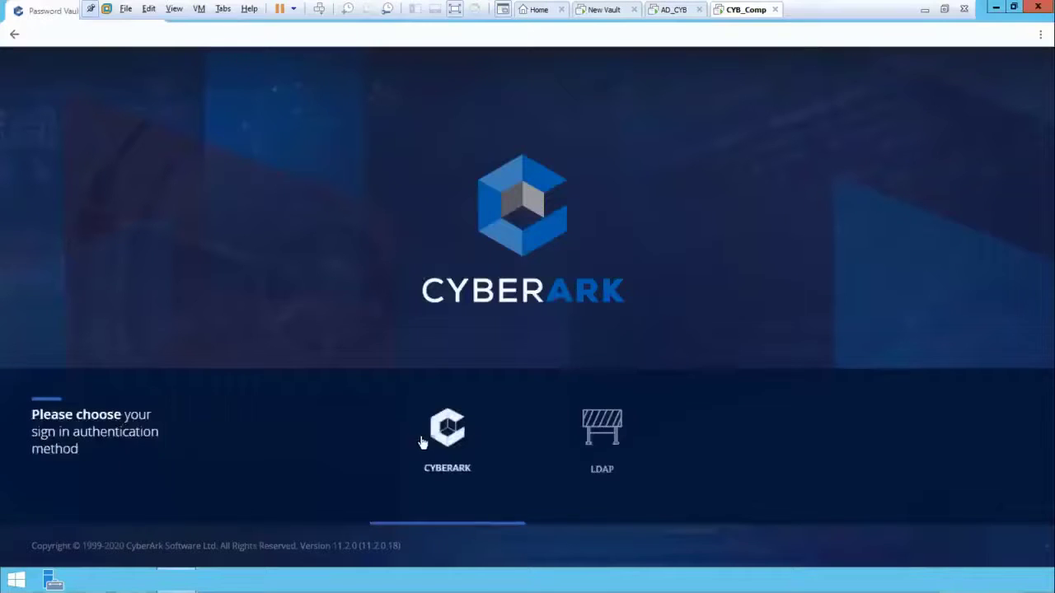
Step: Sign in to PVWA using CyberArk authentication as administrator with the account password
left_click(423, 429)
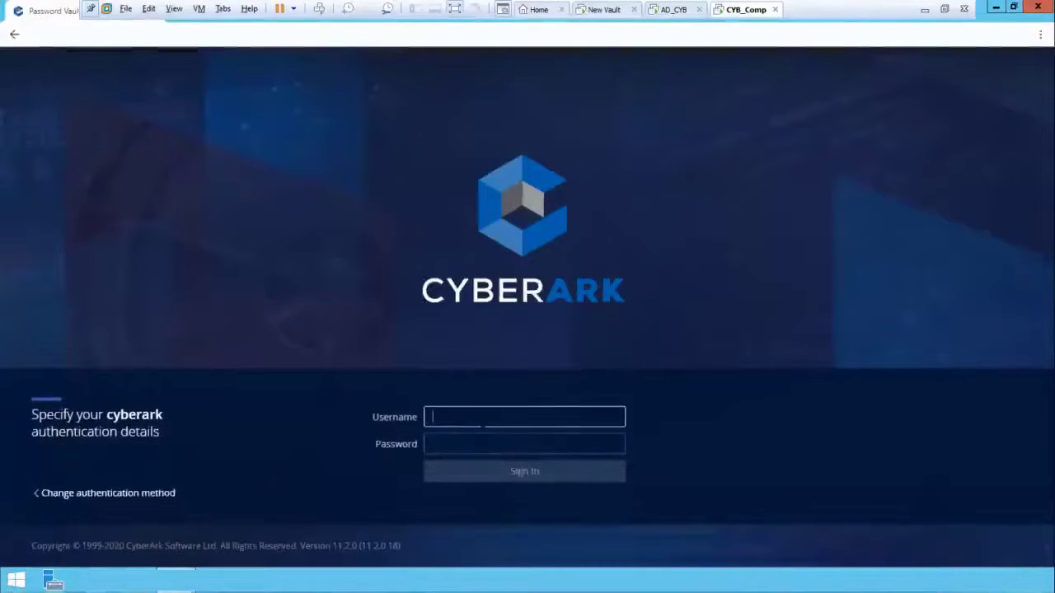
type("admi")
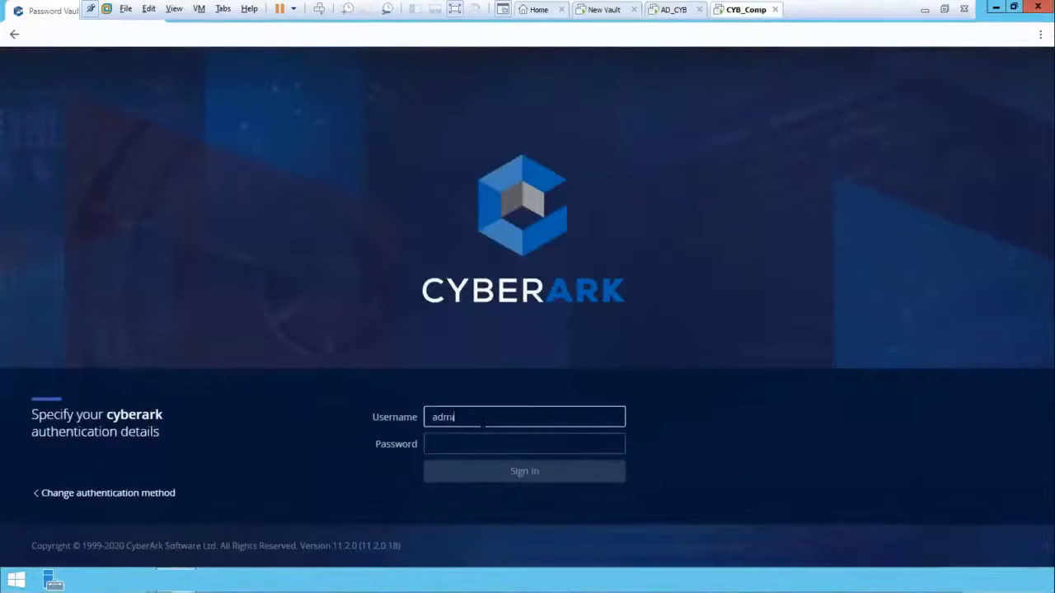
type("nistrator")
key("Tab")
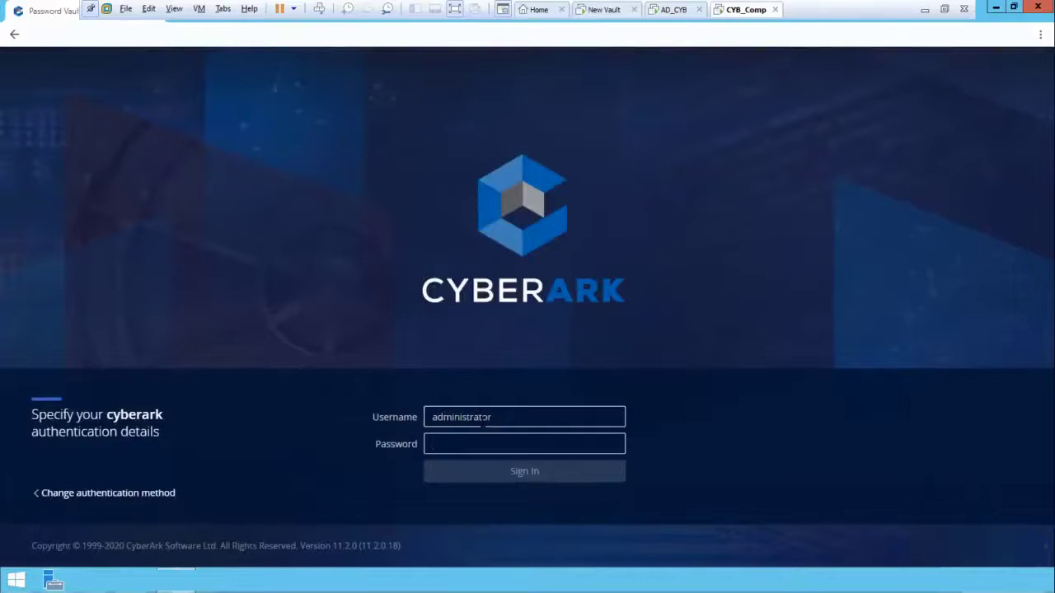
type("C")
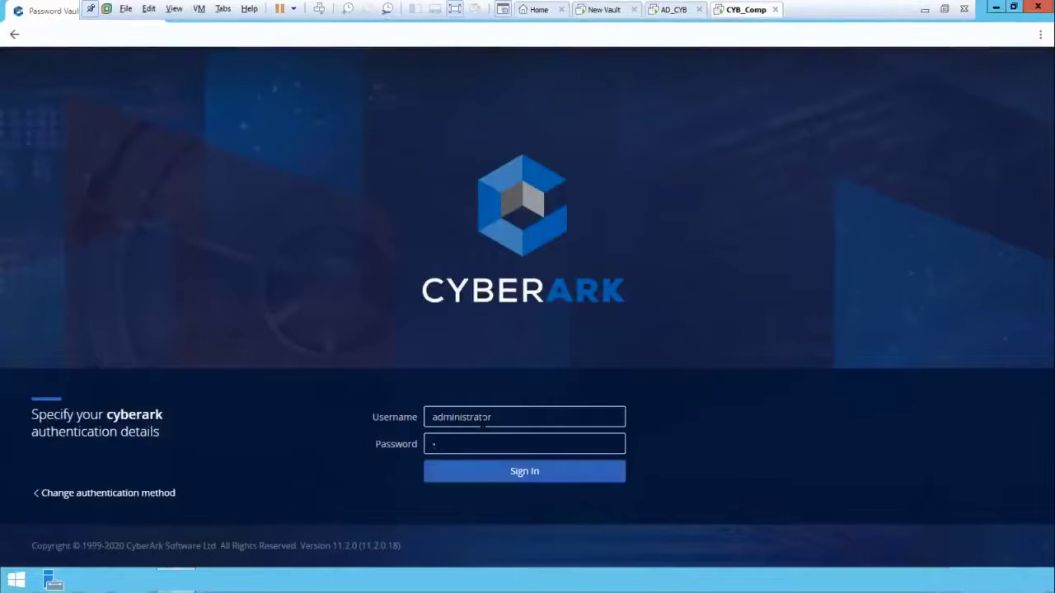
type("•••••••••")
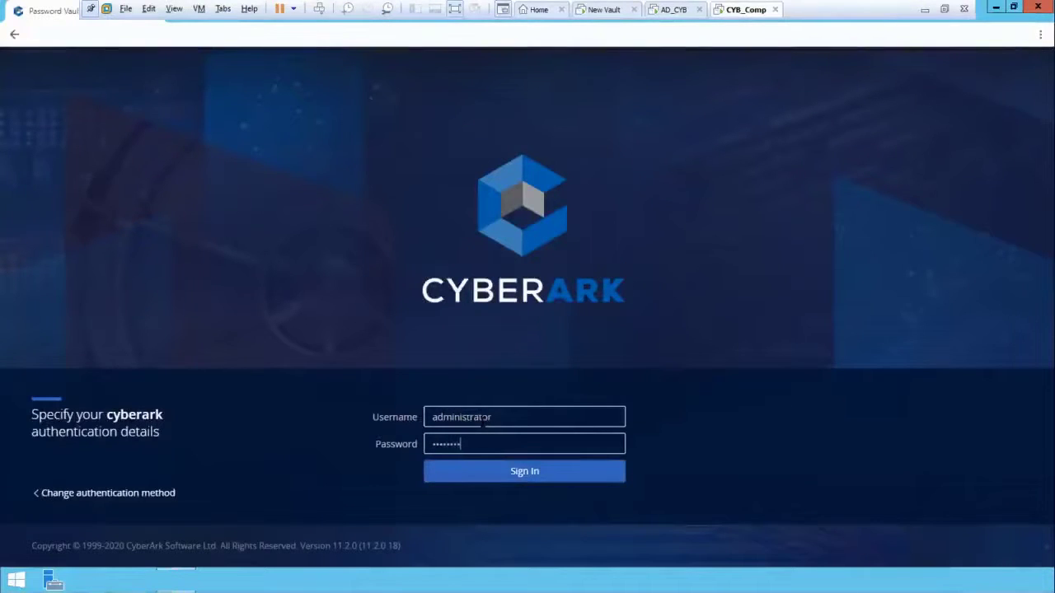
key("Return")
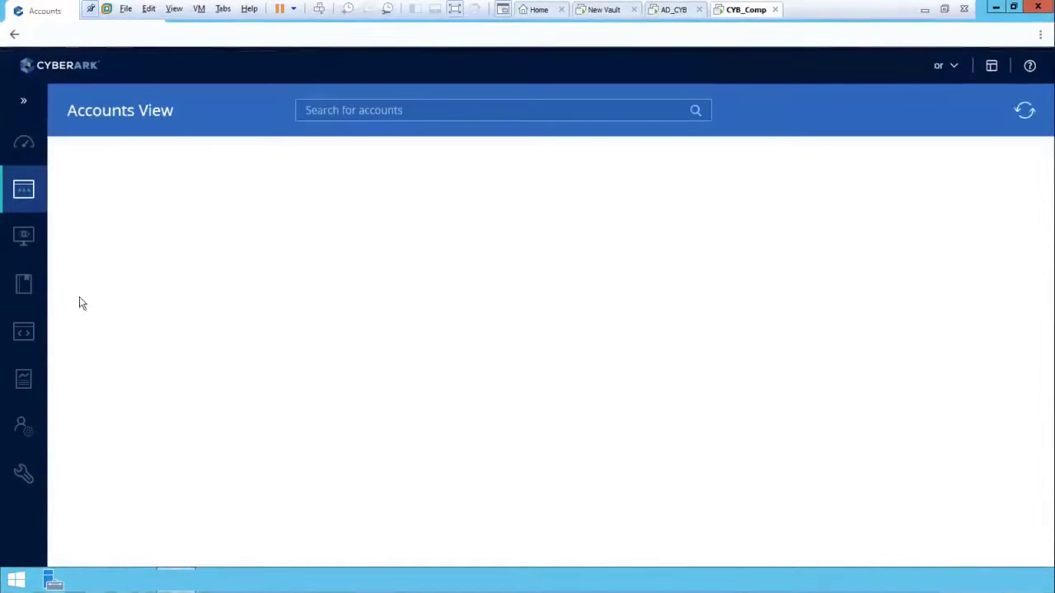
Step: Open the Add Member form for SAFE1 via Policies > Access Control (Safes) > Members
mouse_move(28, 257)
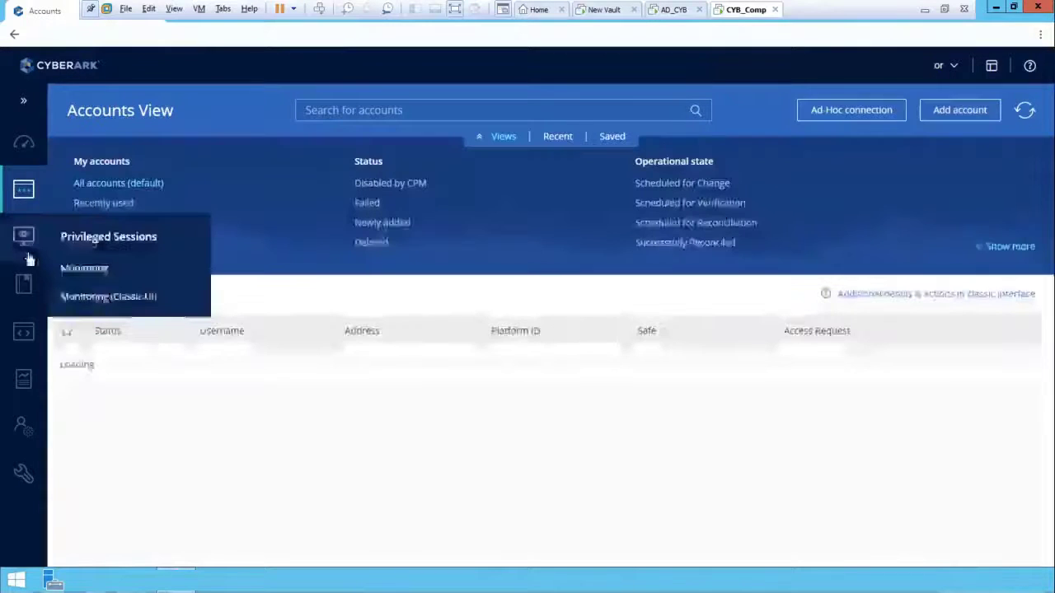
mouse_move(28, 280)
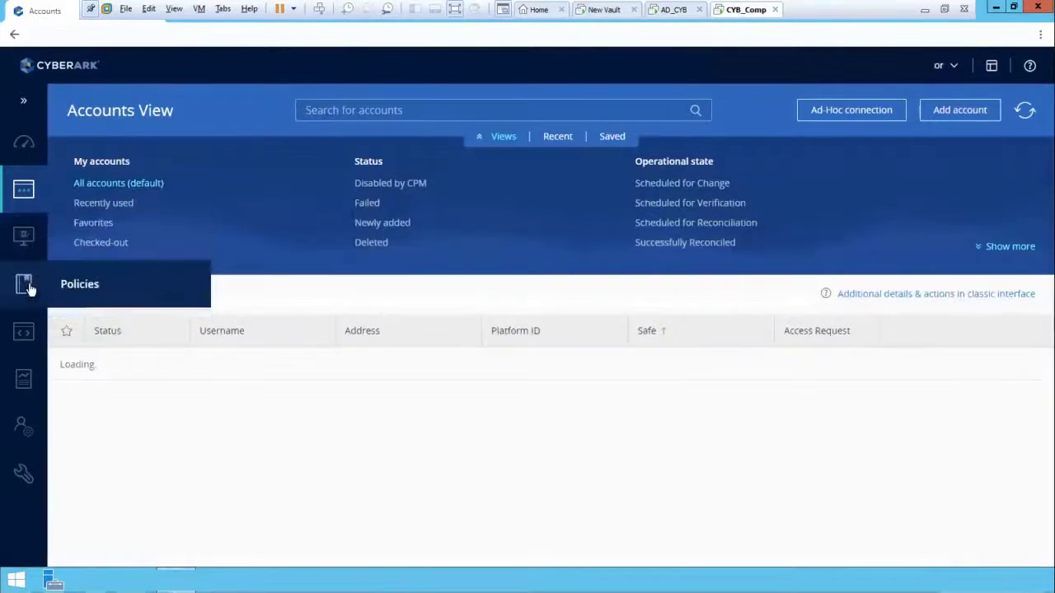
left_click(79, 285)
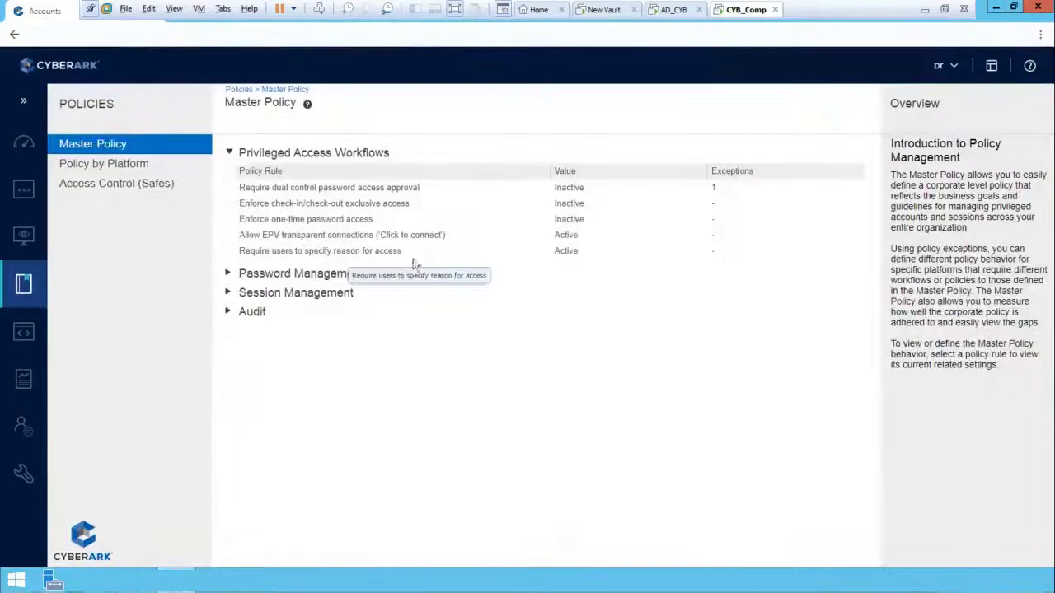
left_click(129, 185)
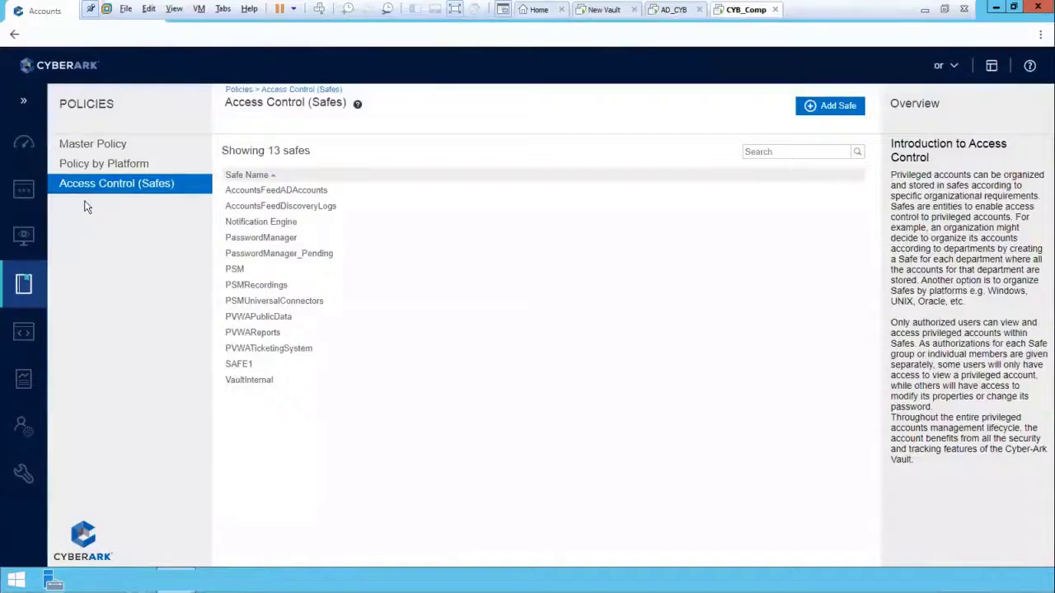
left_click(251, 363)
left_click(986, 551)
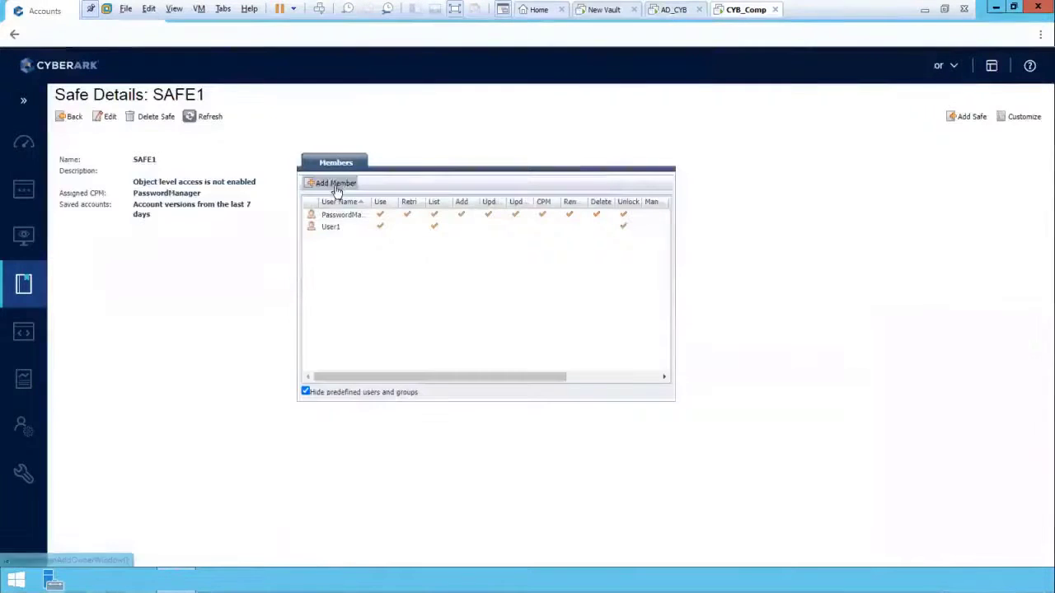
left_click(333, 185)
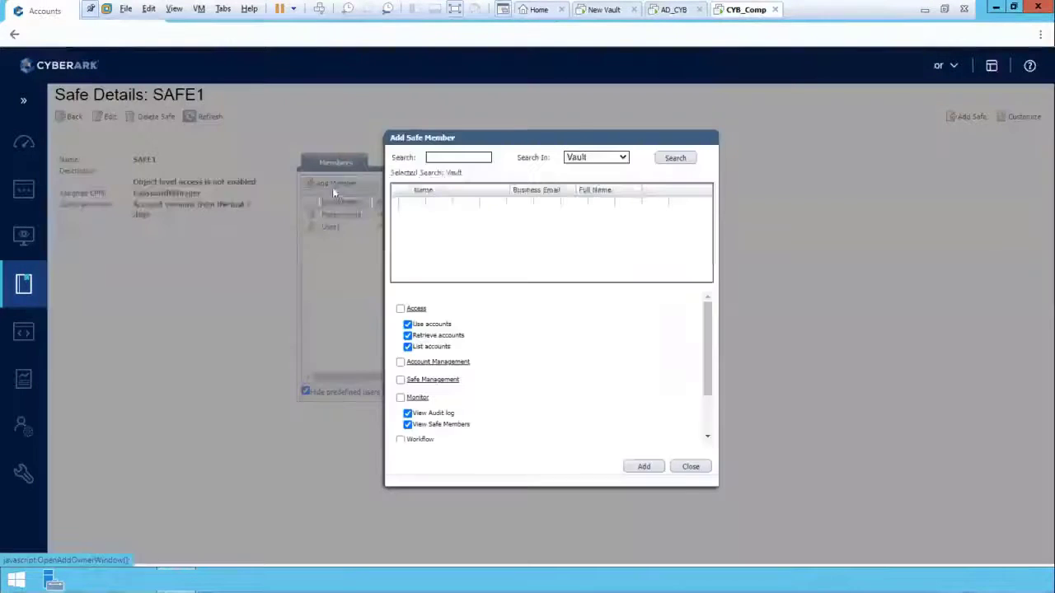
Step: Find Lab_grp in Cyber_AD and add it to SAFE1 with Retrieve accounts unchecked
left_click(614, 158)
left_click(595, 181)
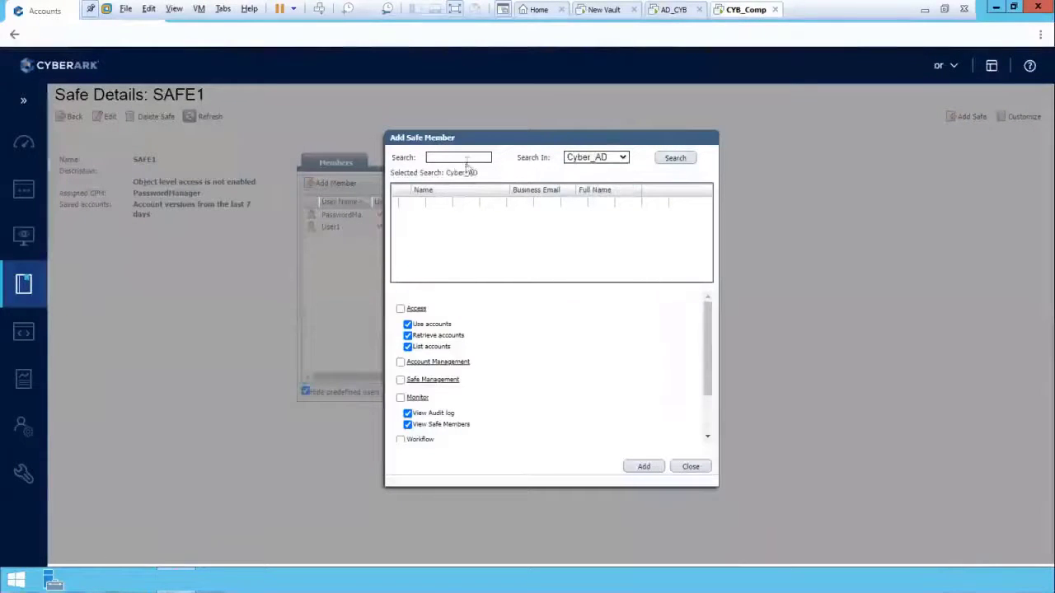
left_click(463, 159)
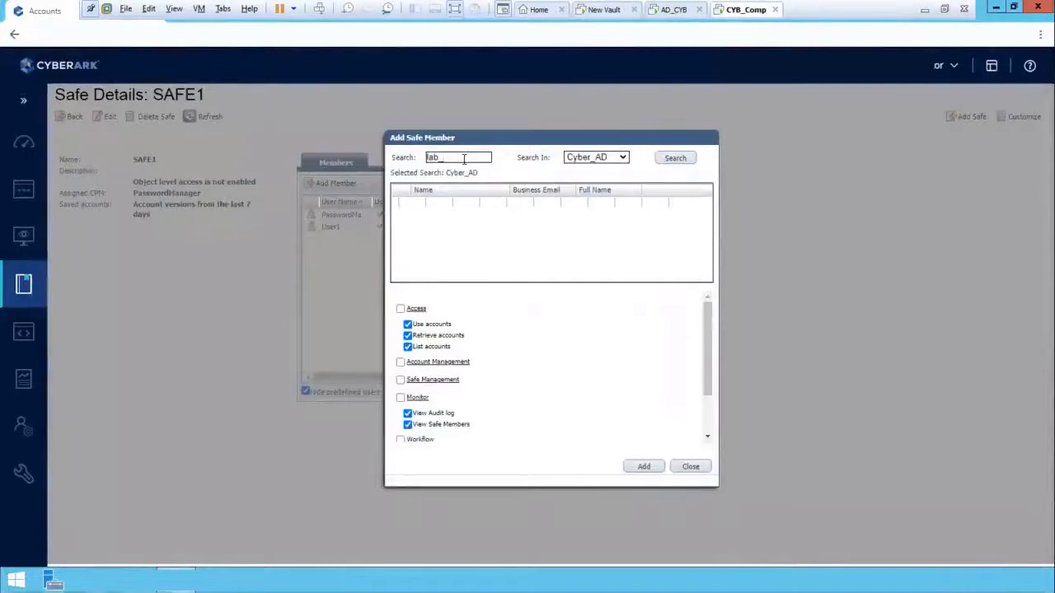
type("lab_grp")
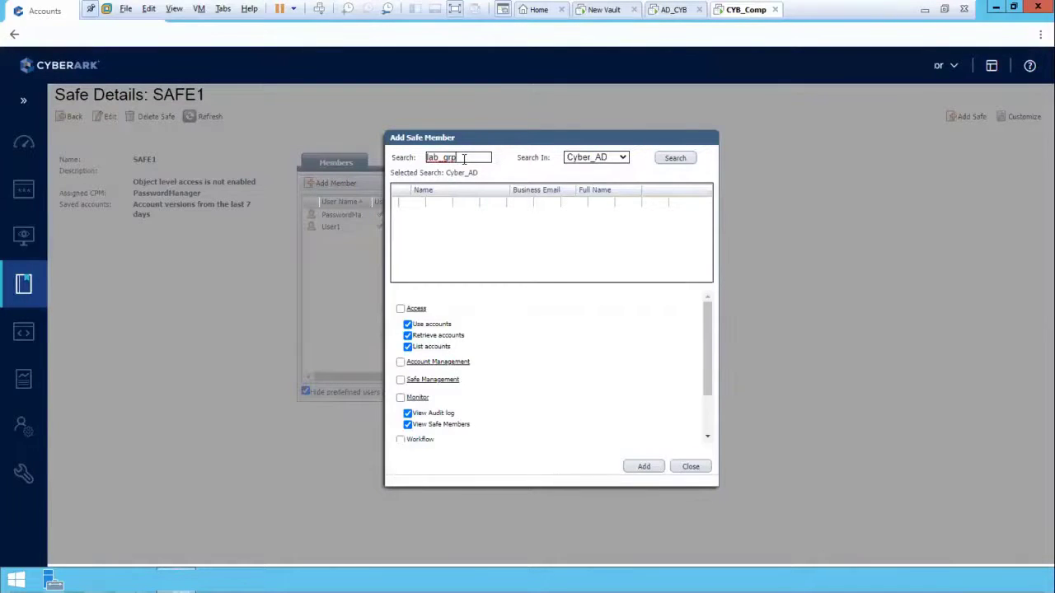
key("BackSpace")
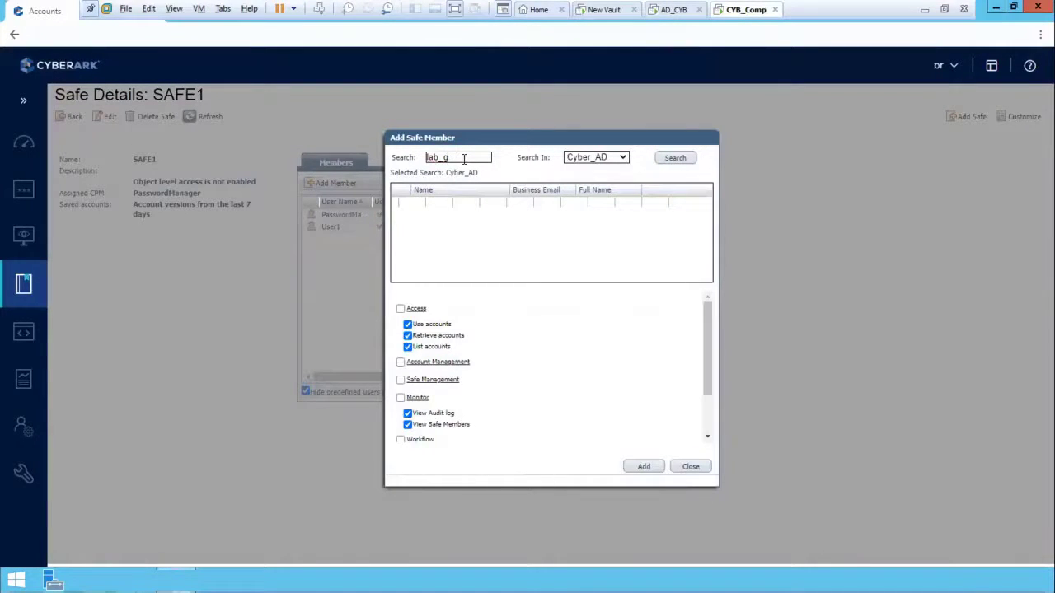
left_click(668, 162)
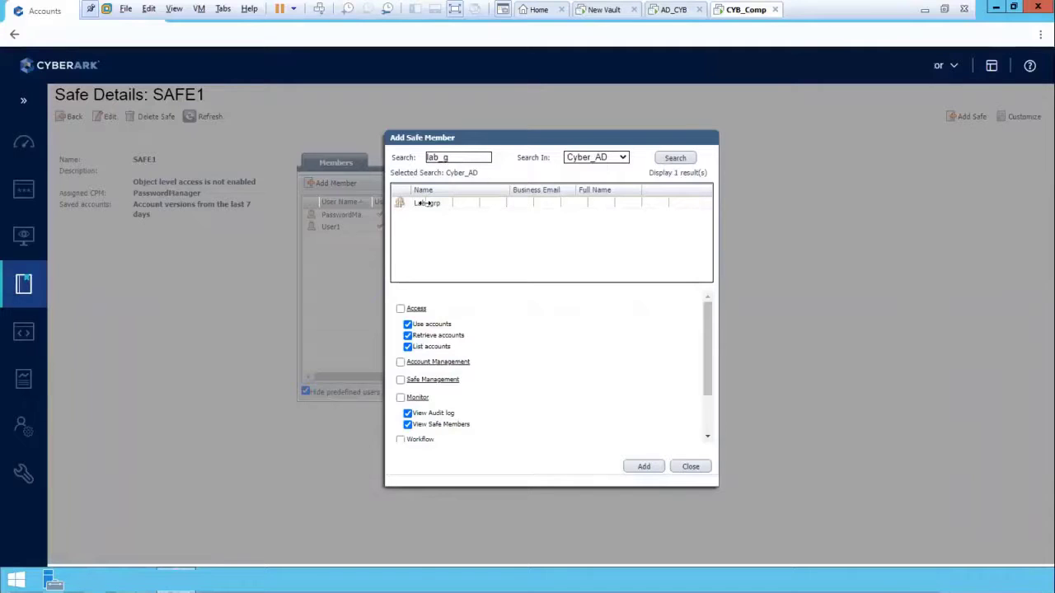
left_click(422, 204)
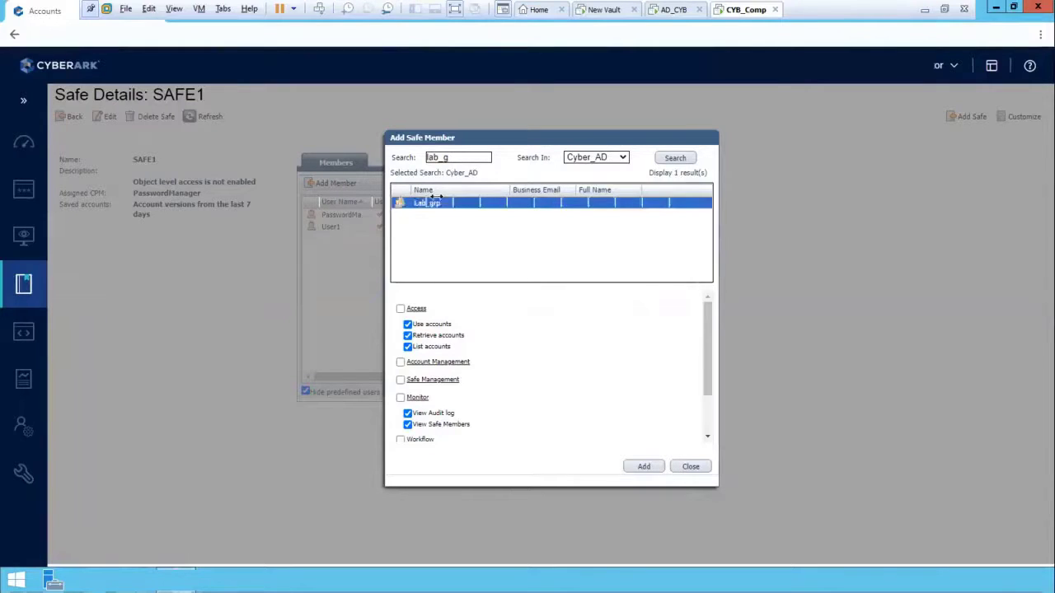
left_click(408, 336)
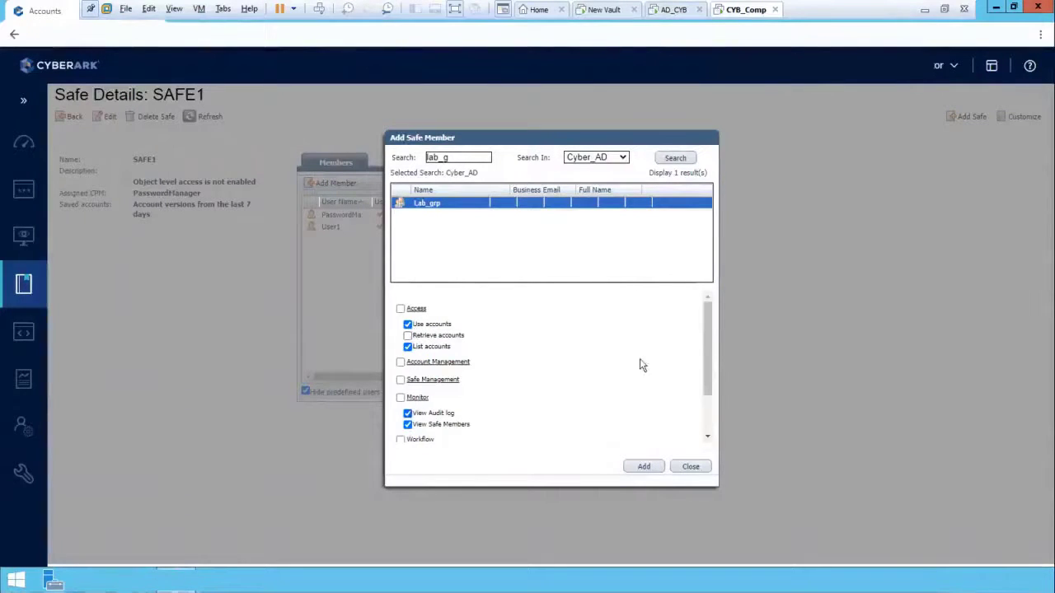
scroll(635, 328, "down", 2)
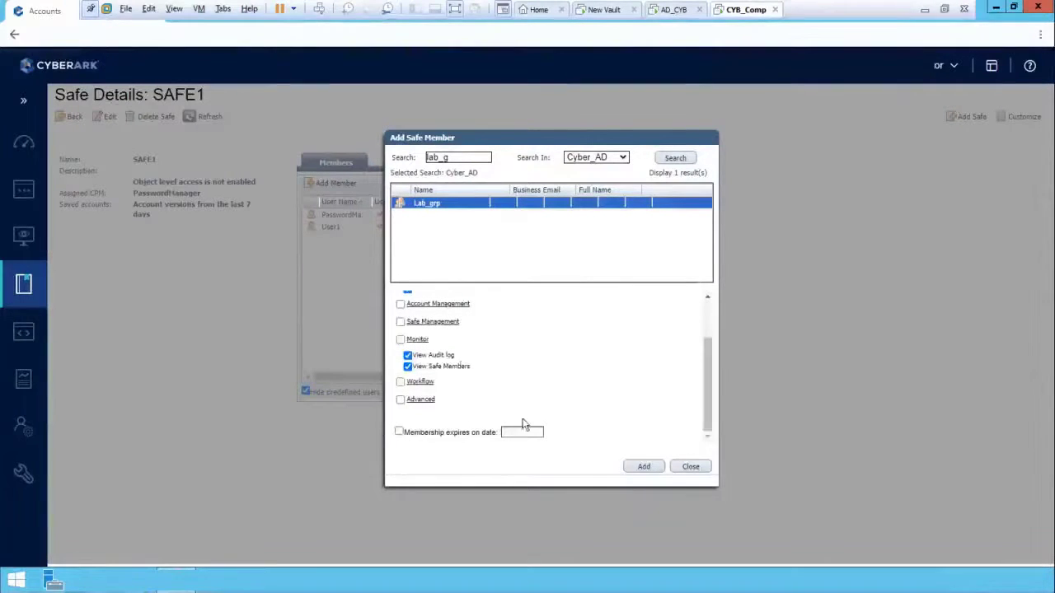
left_click(644, 467)
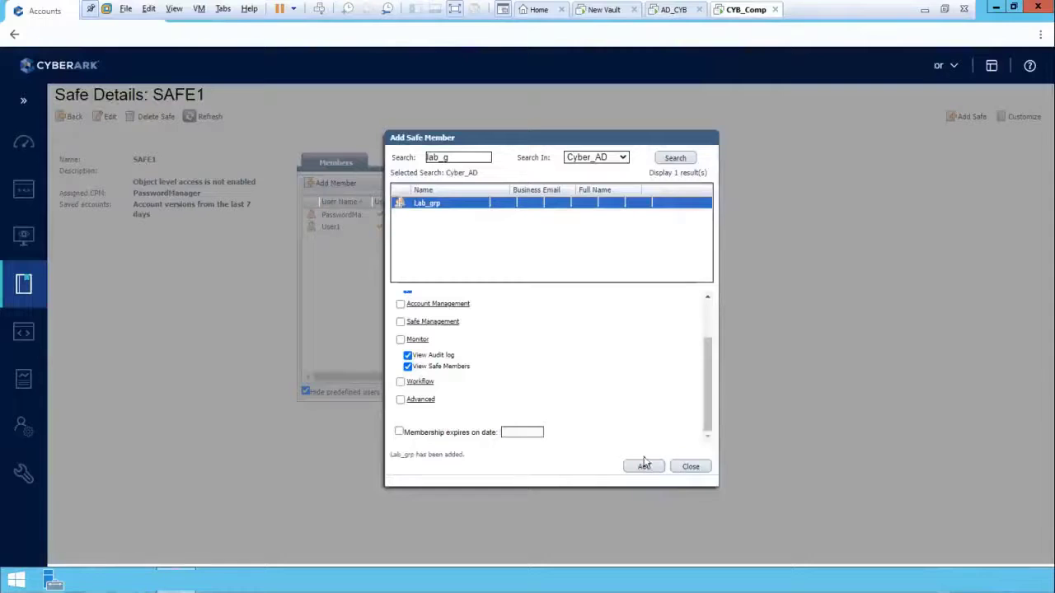
Step: Close the add-member form, deselect User3 in Active Directory, and return to the CyberArk session
left_click(691, 467)
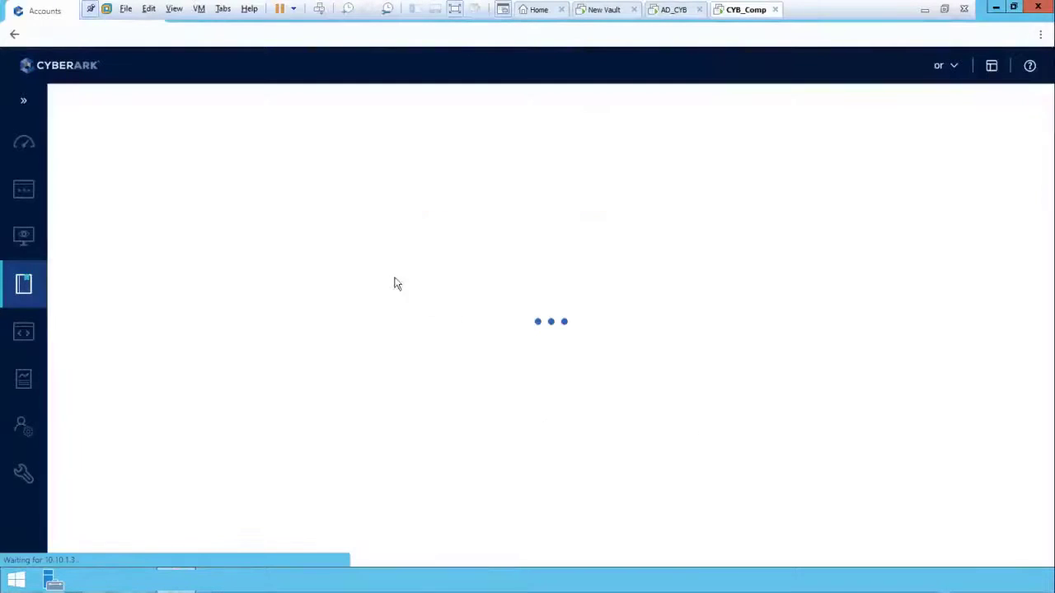
left_click(672, 9)
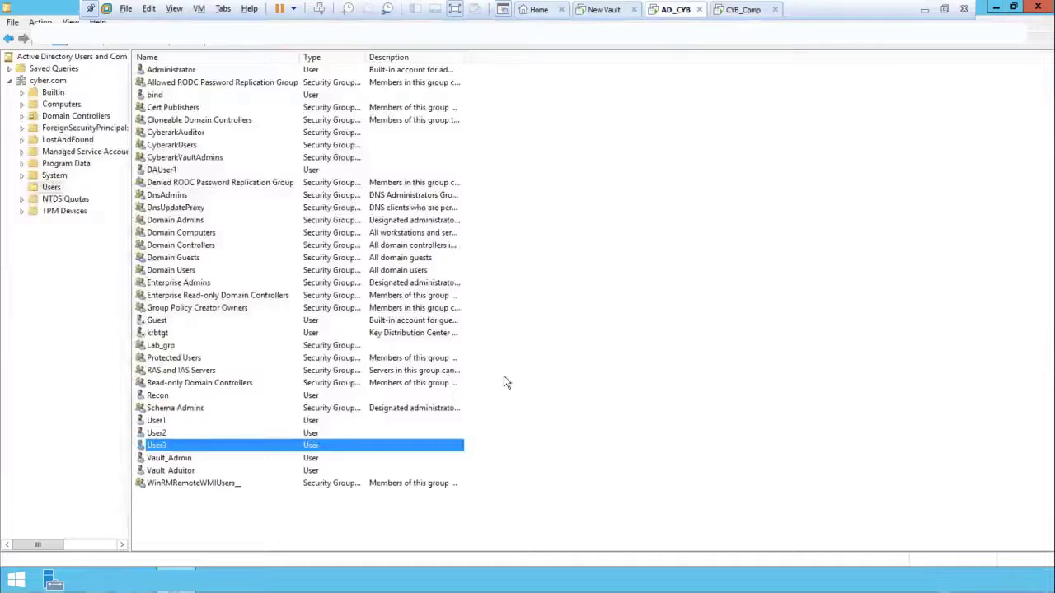
left_click(554, 402)
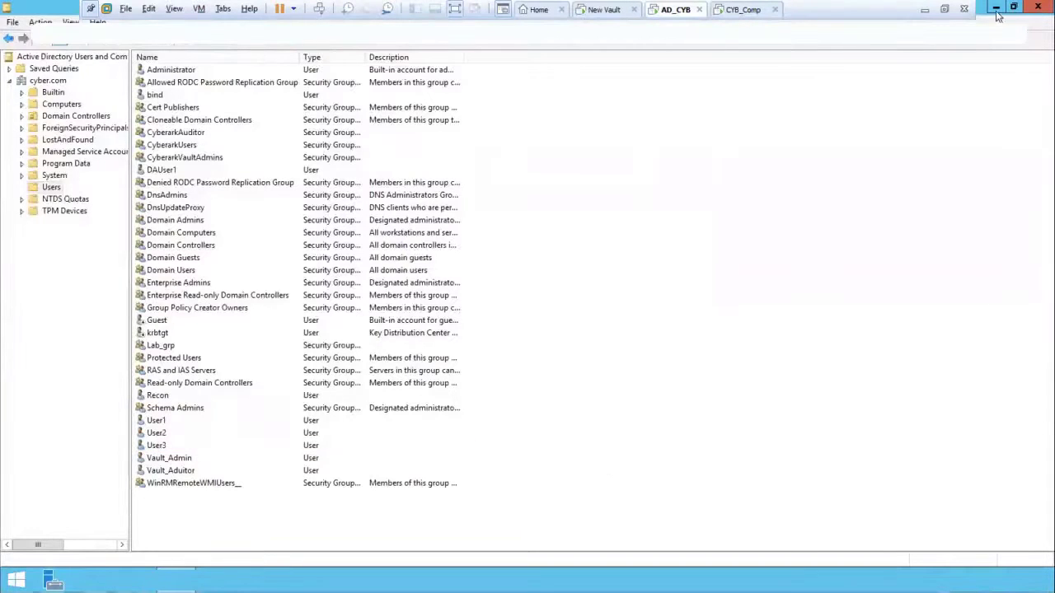
left_click(742, 11)
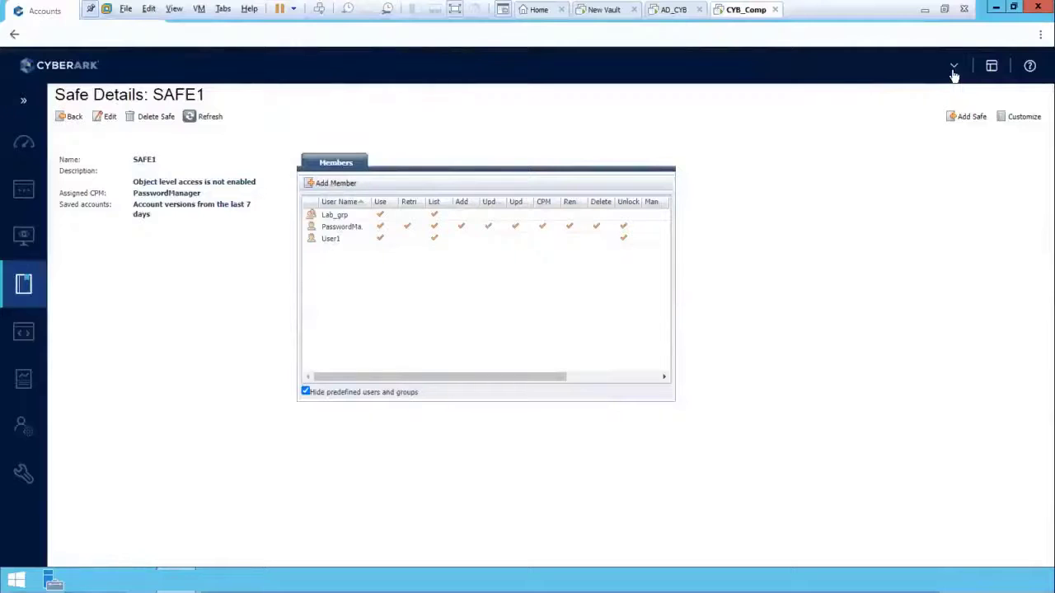
Step: Load 10.10.1.3/PasswordVault/v10/Accounts in a new private browser window
key("ctrl+shift+n")
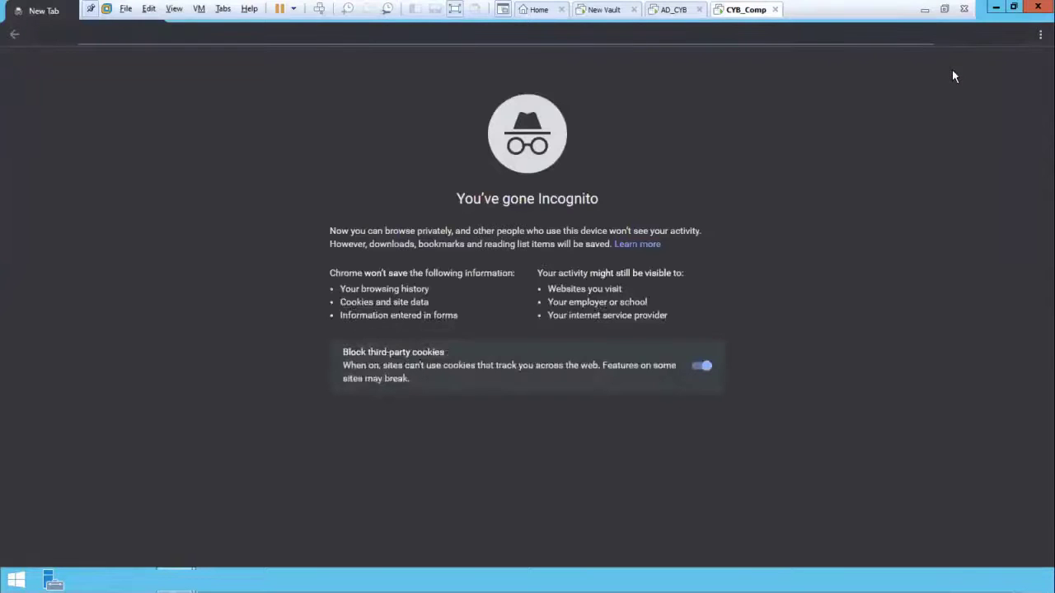
type("10.10.1.3/PasswordVault/v10/Accounts")
key("Right")
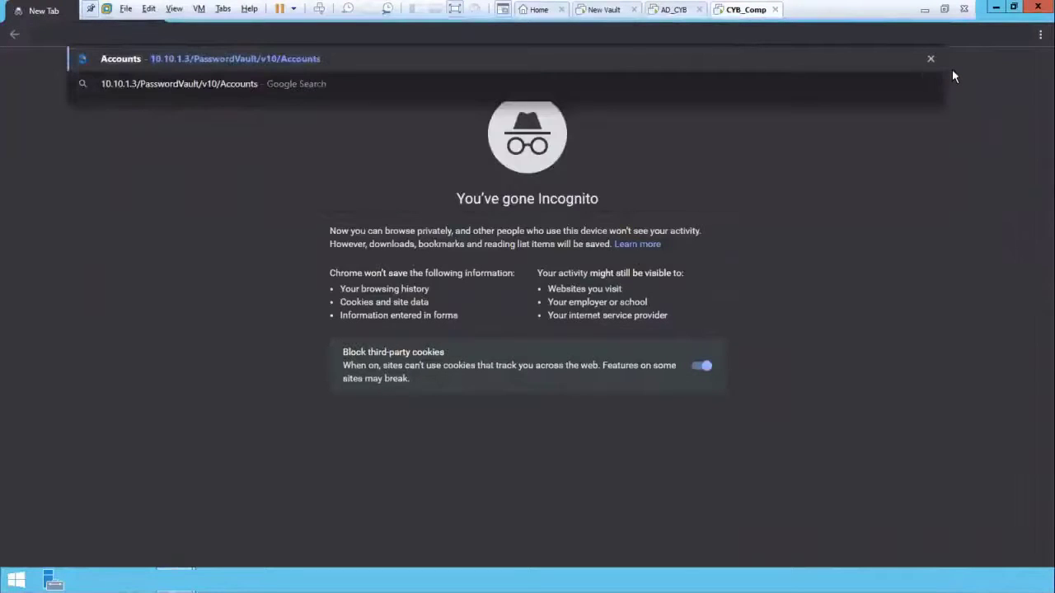
key("Return")
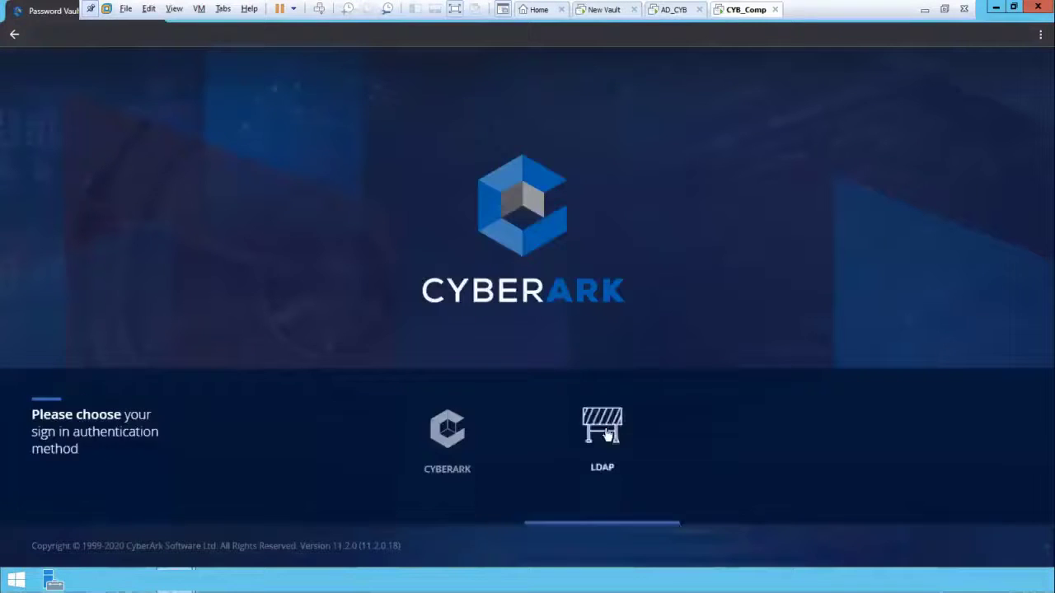
Step: Attempt an LDAP sign-in as user3 with its password, which fails authentication
left_click(606, 416)
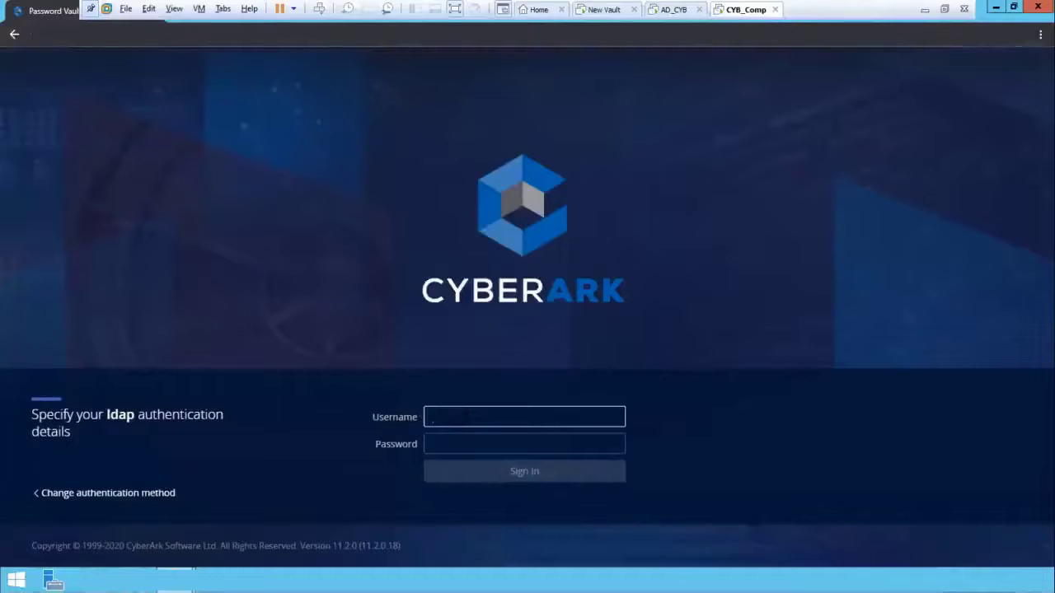
type("user3")
key("Tab")
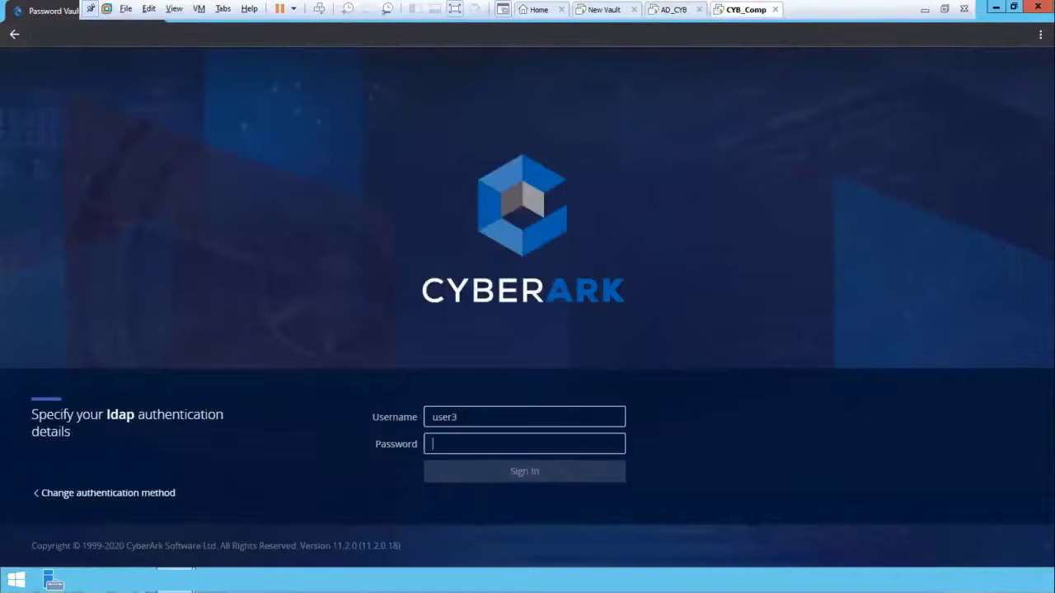
type("C")
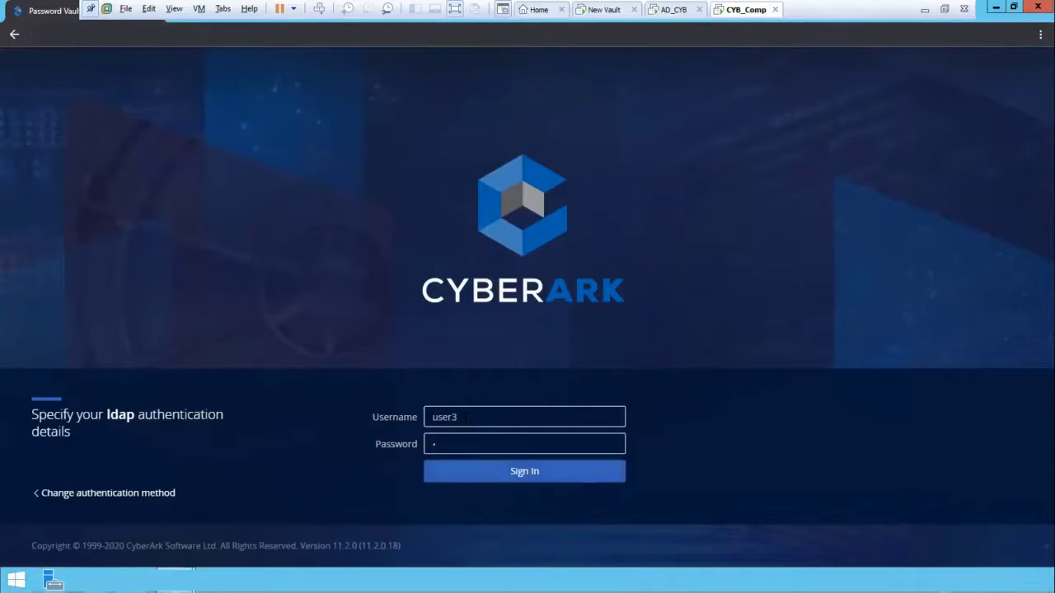
type("•••••••")
key("Return")
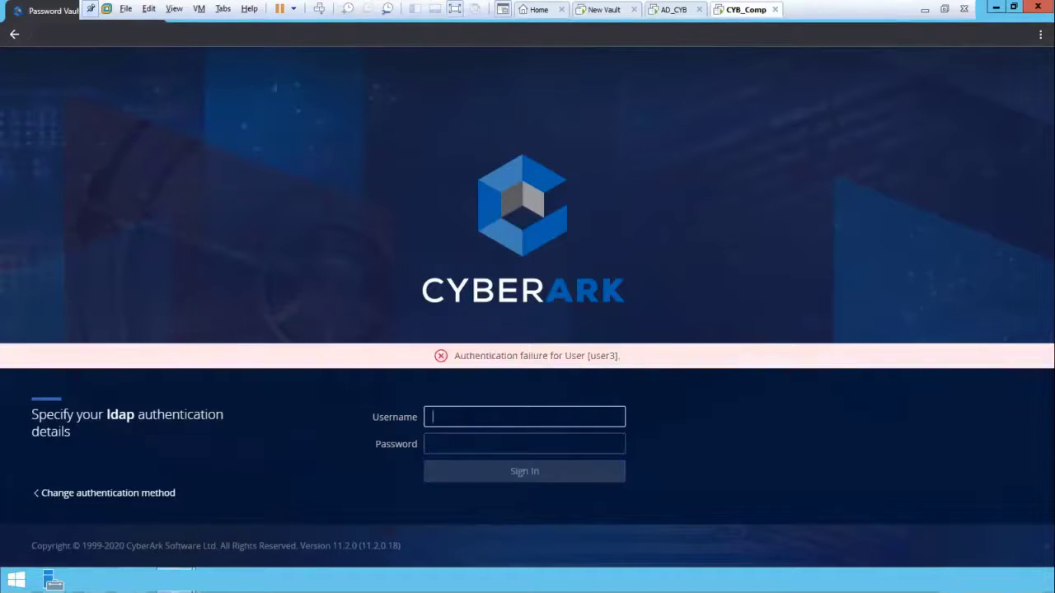
type("user3")
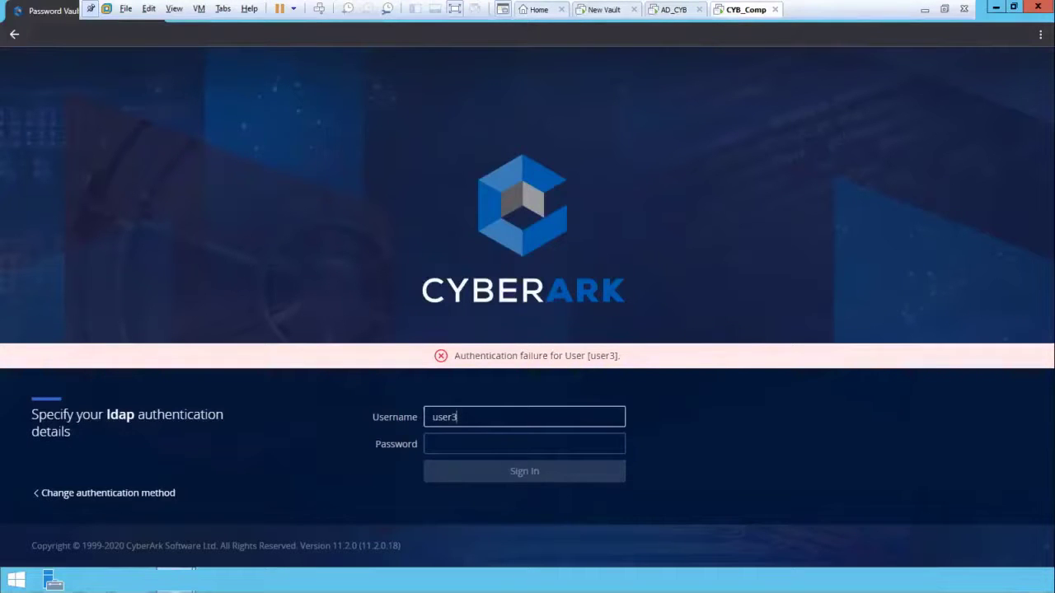
Step: Add User3 to the CyberarkUsers group through its Member Of properties, then go back to CyberArk
left_click(672, 10)
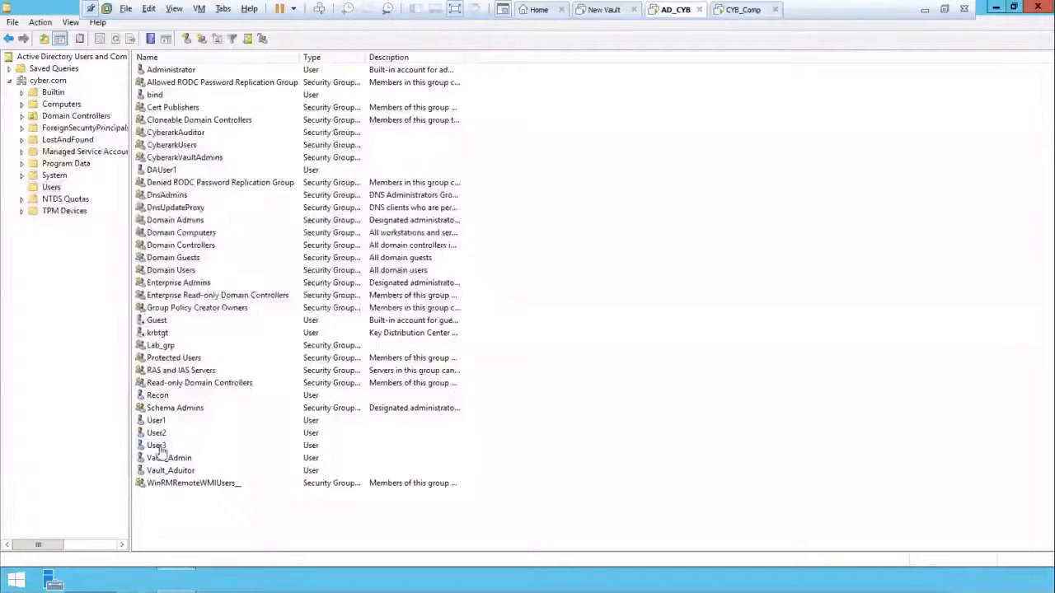
right_click(159, 446)
left_click(210, 417)
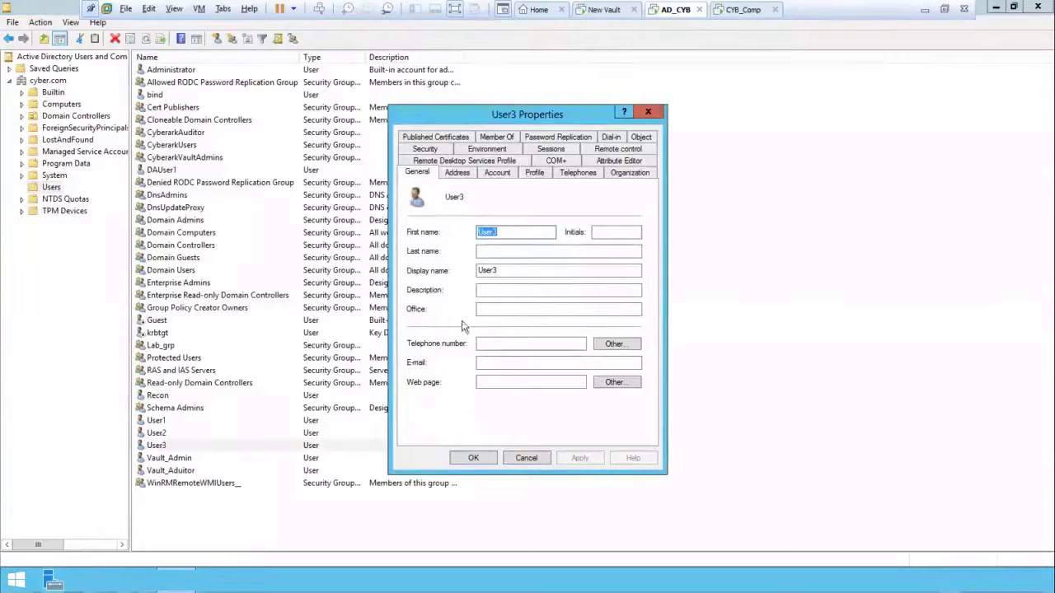
left_click(503, 136)
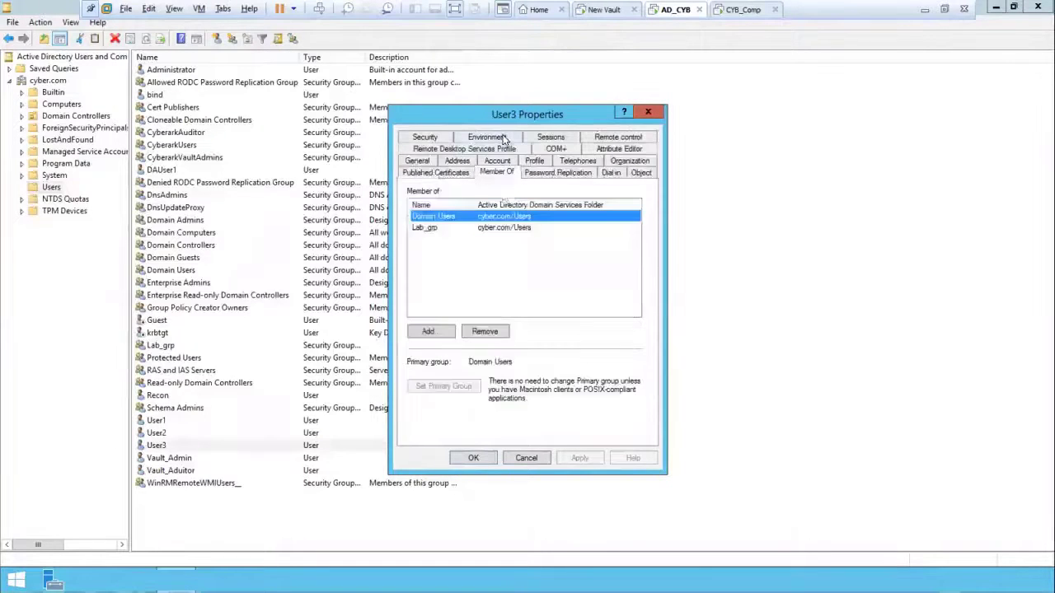
left_click(429, 330)
type("cyb")
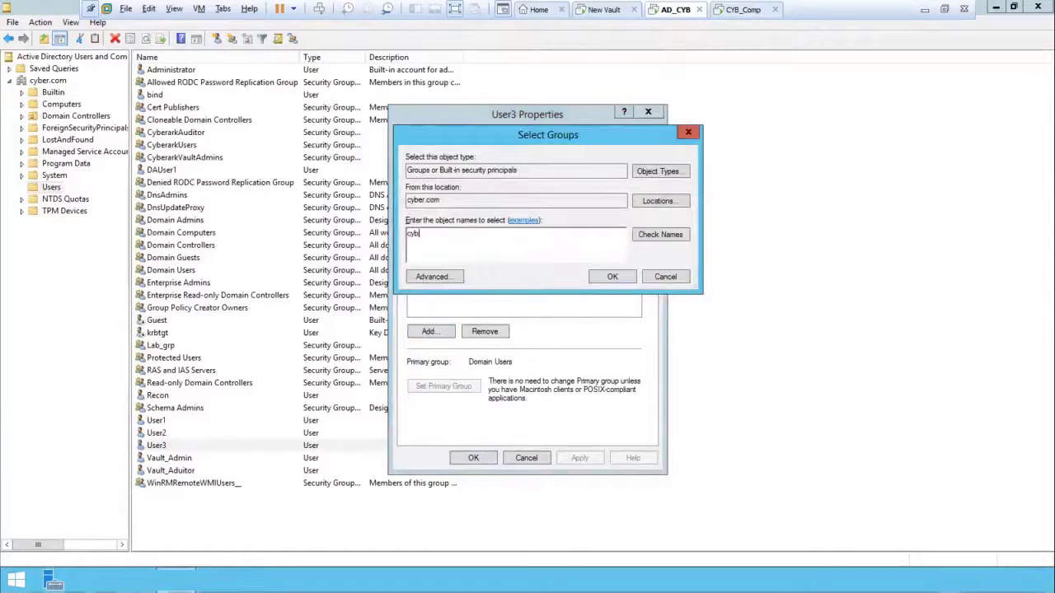
type("erark")
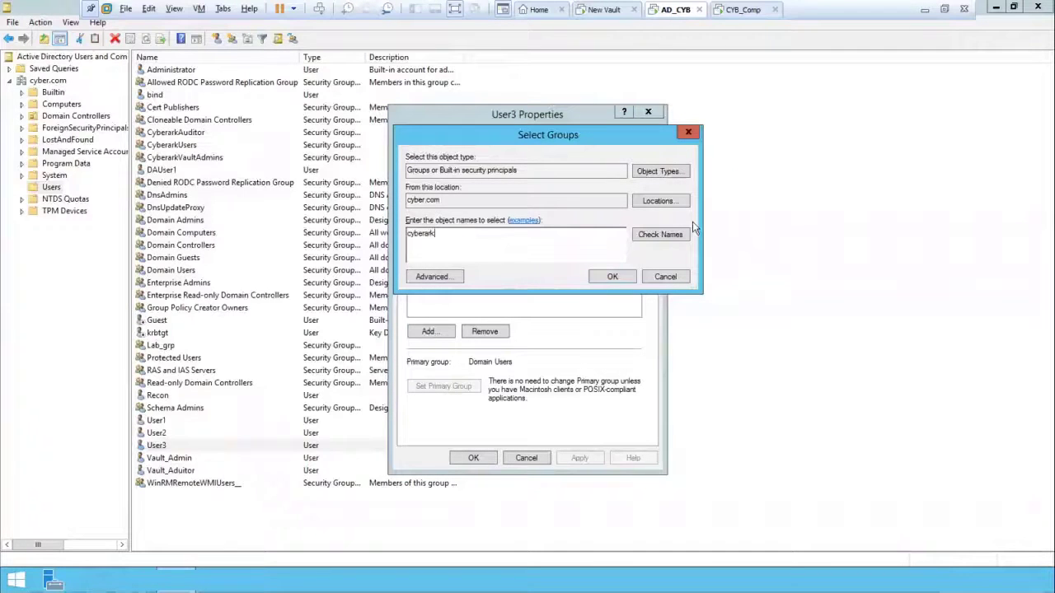
type("use")
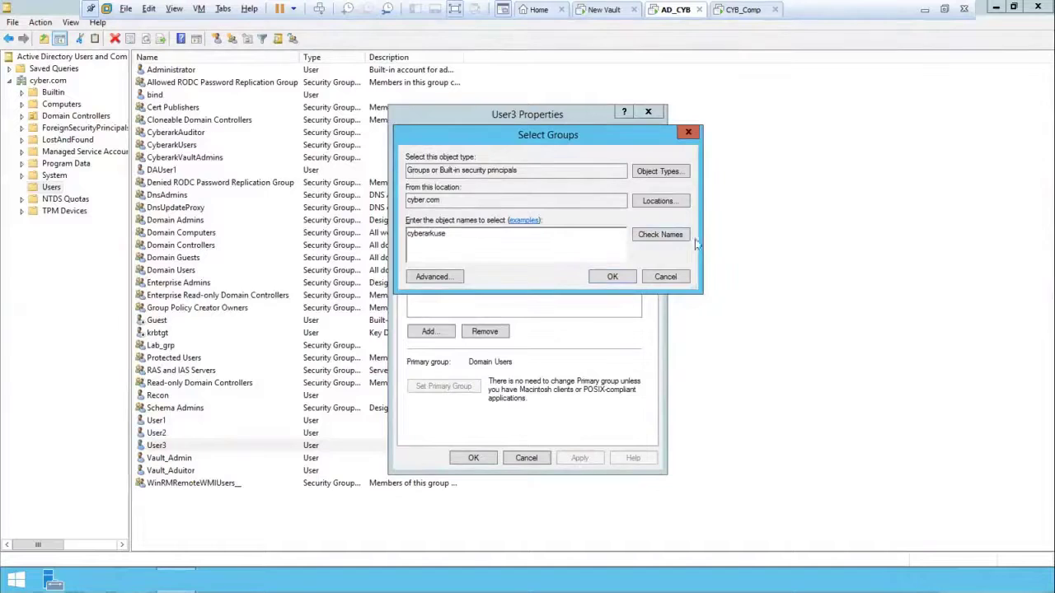
left_click(664, 242)
left_click(620, 274)
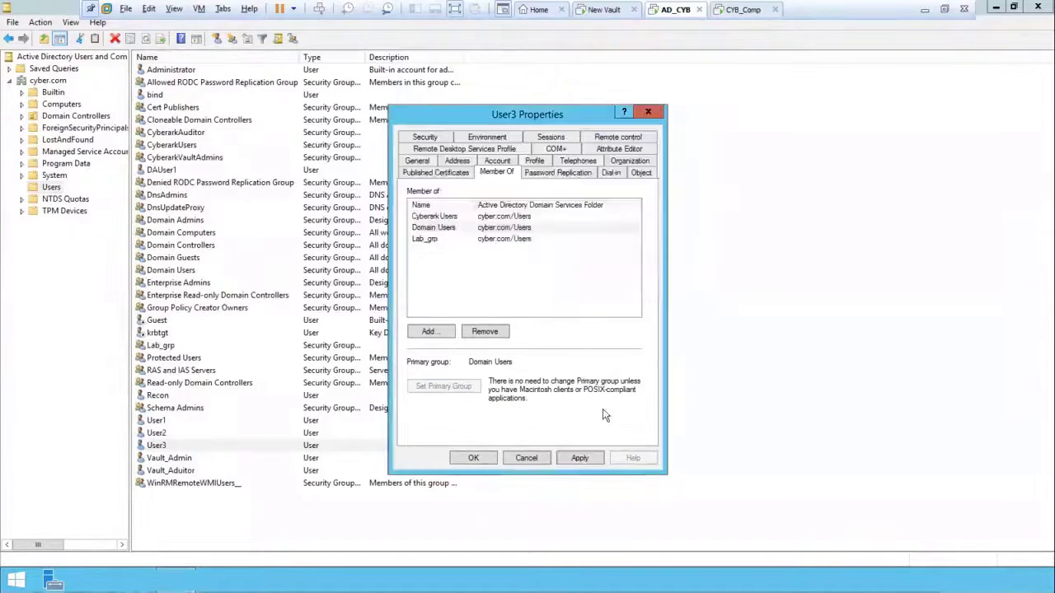
left_click(581, 459)
left_click(476, 459)
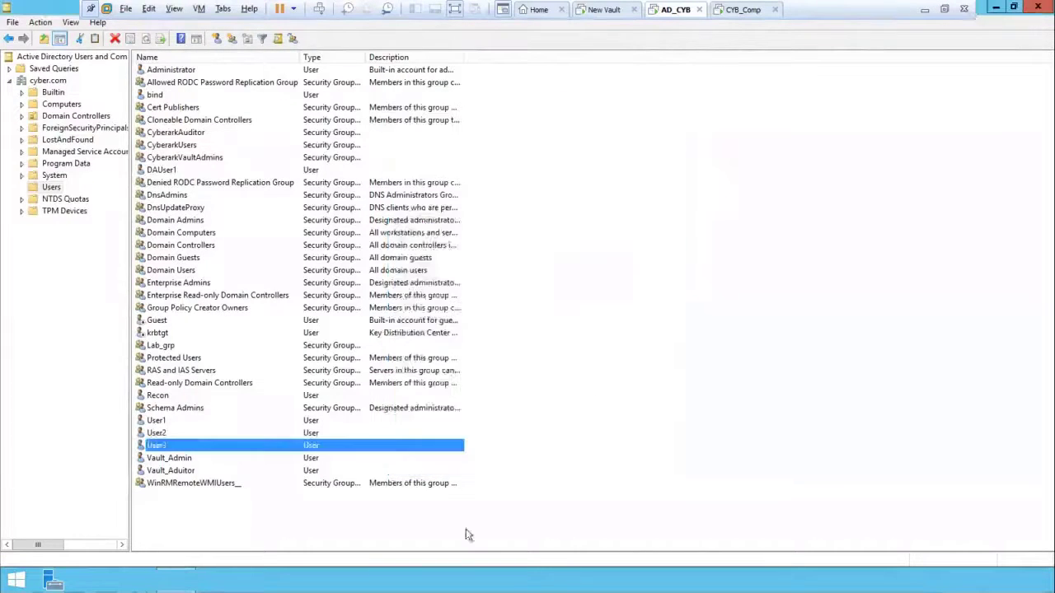
left_click(732, 10)
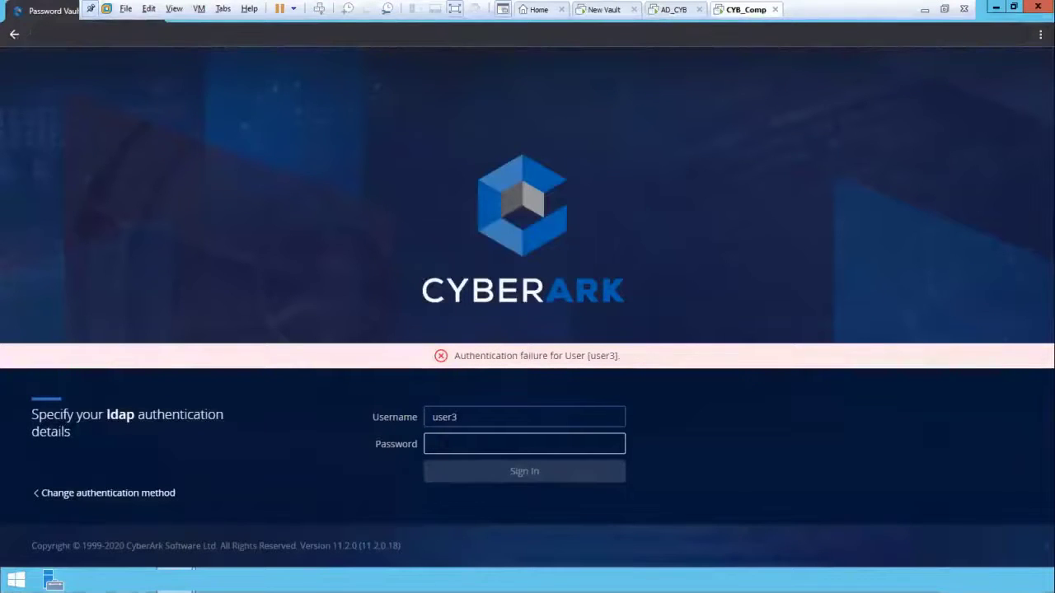
Step: Sign in as User3 and refresh Accounts View to list dauser1, Recon and user2
type("*****")
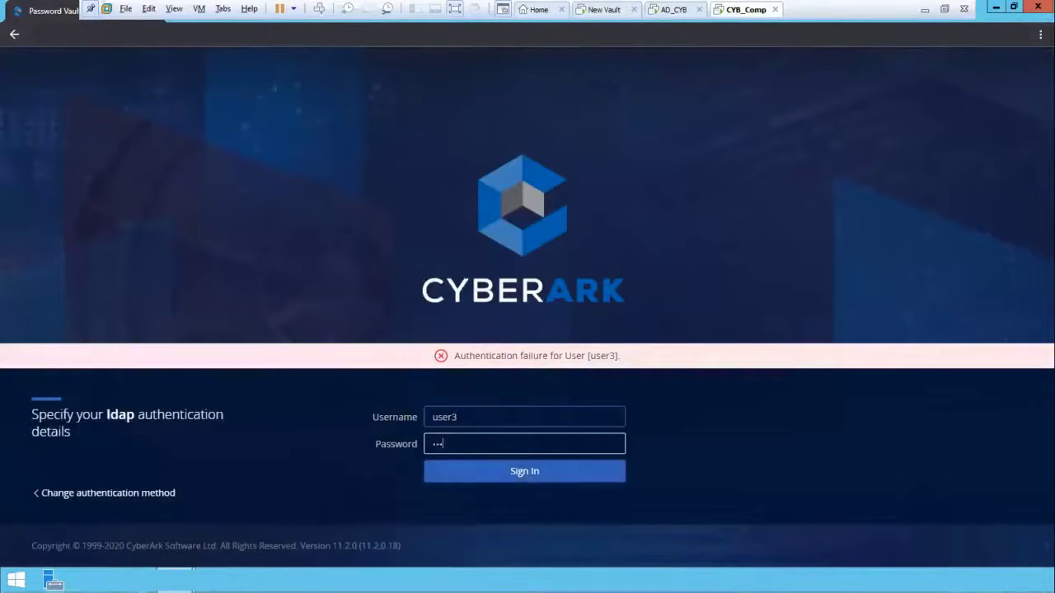
type("****")
key("Return")
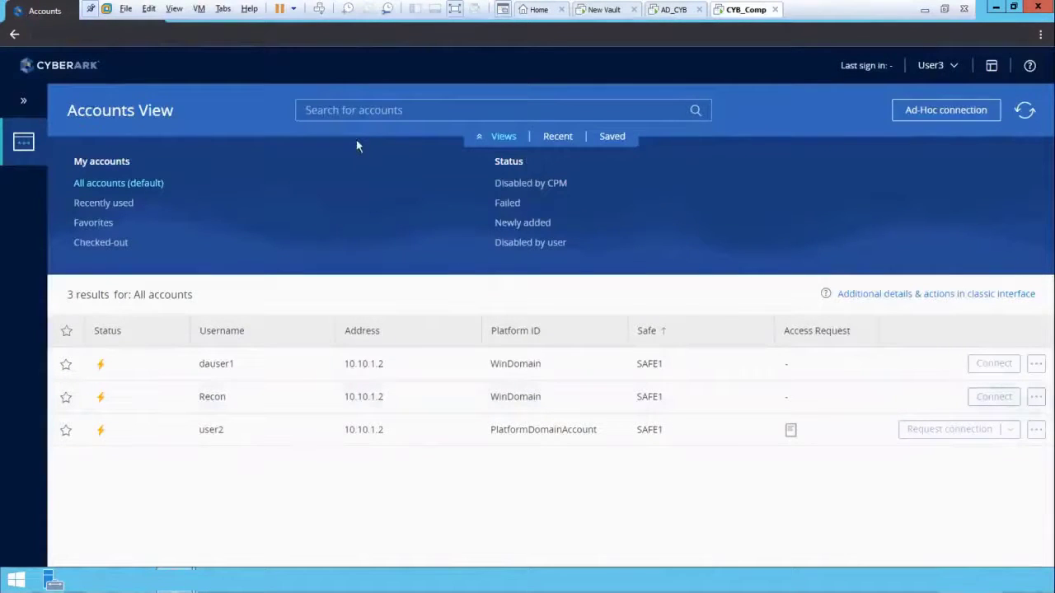
left_click(343, 109)
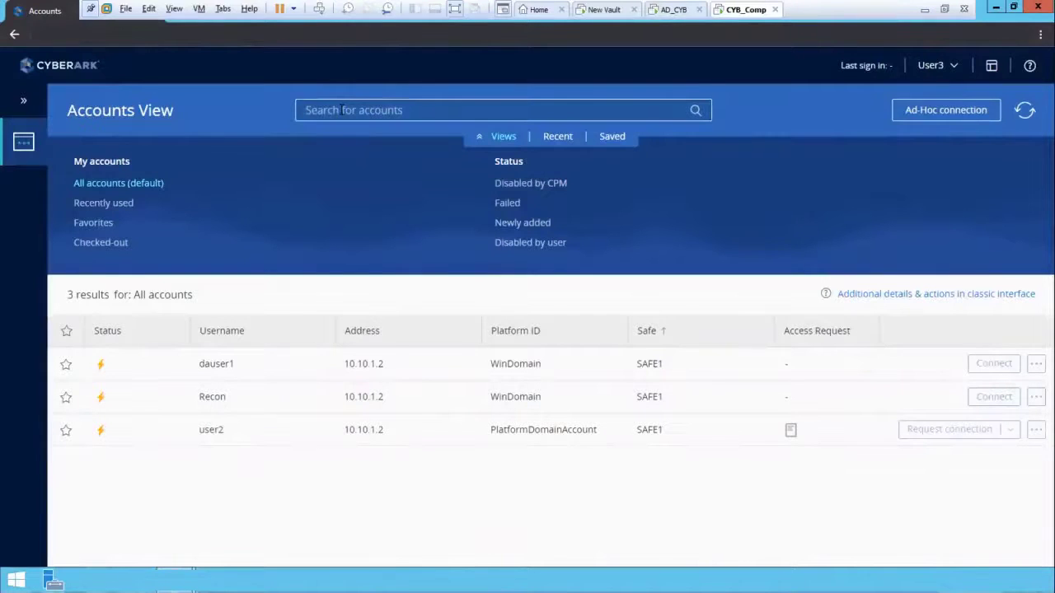
key("Return")
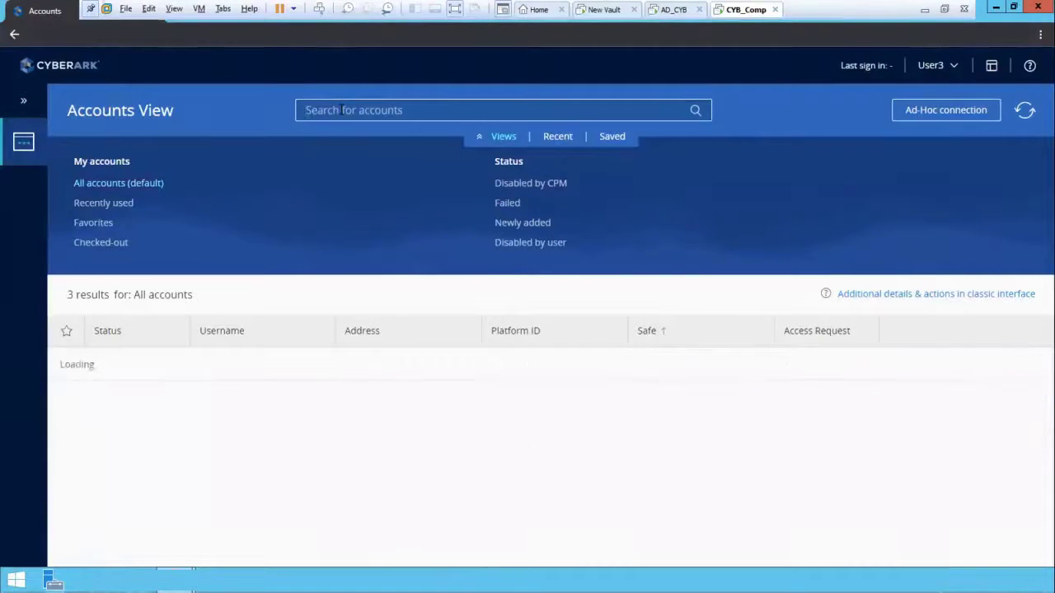